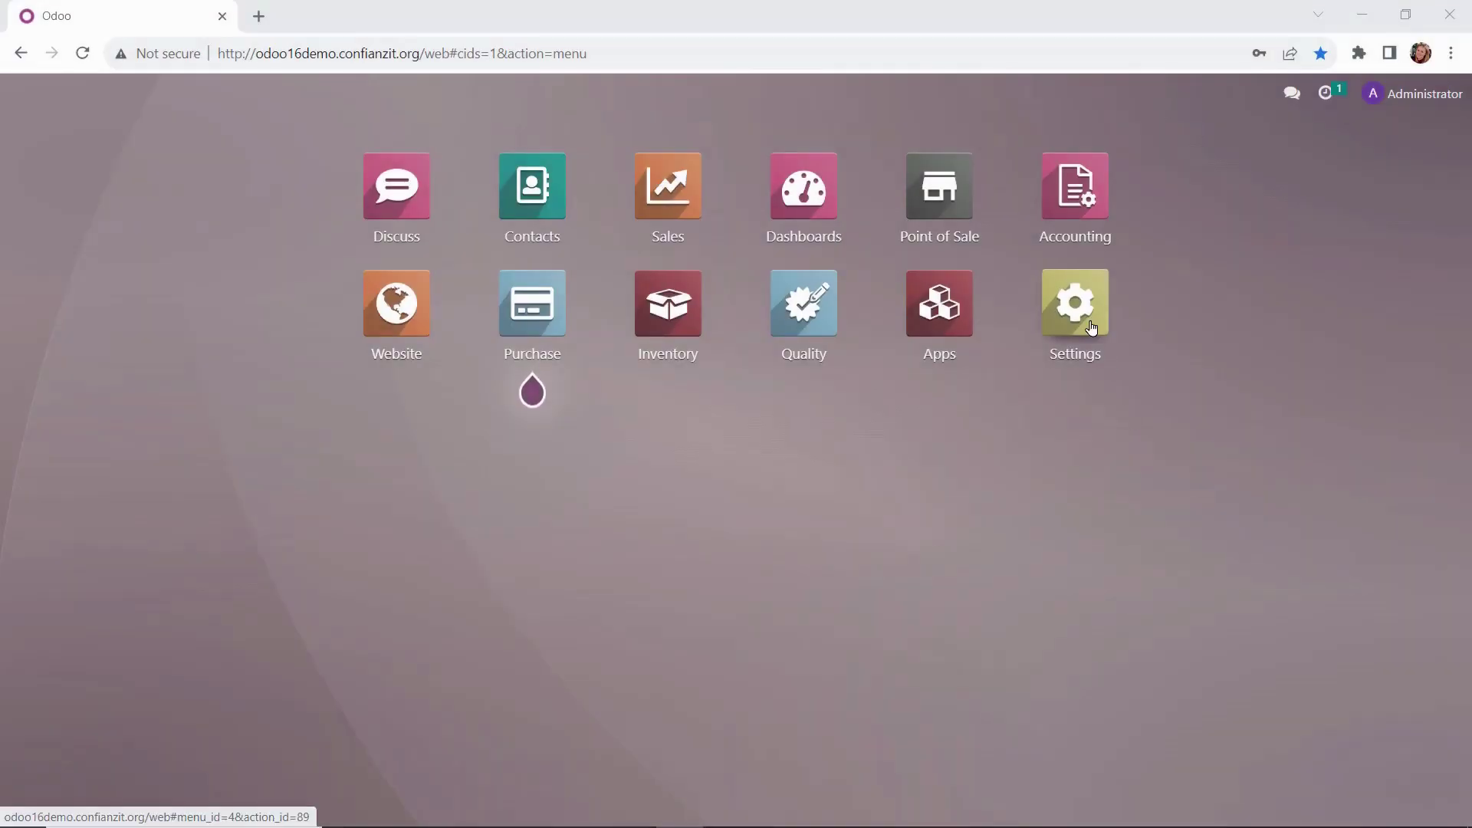
Step: Tick Quotation Templates under Quotations & Orders in the Sales settings and save
click(1091, 328)
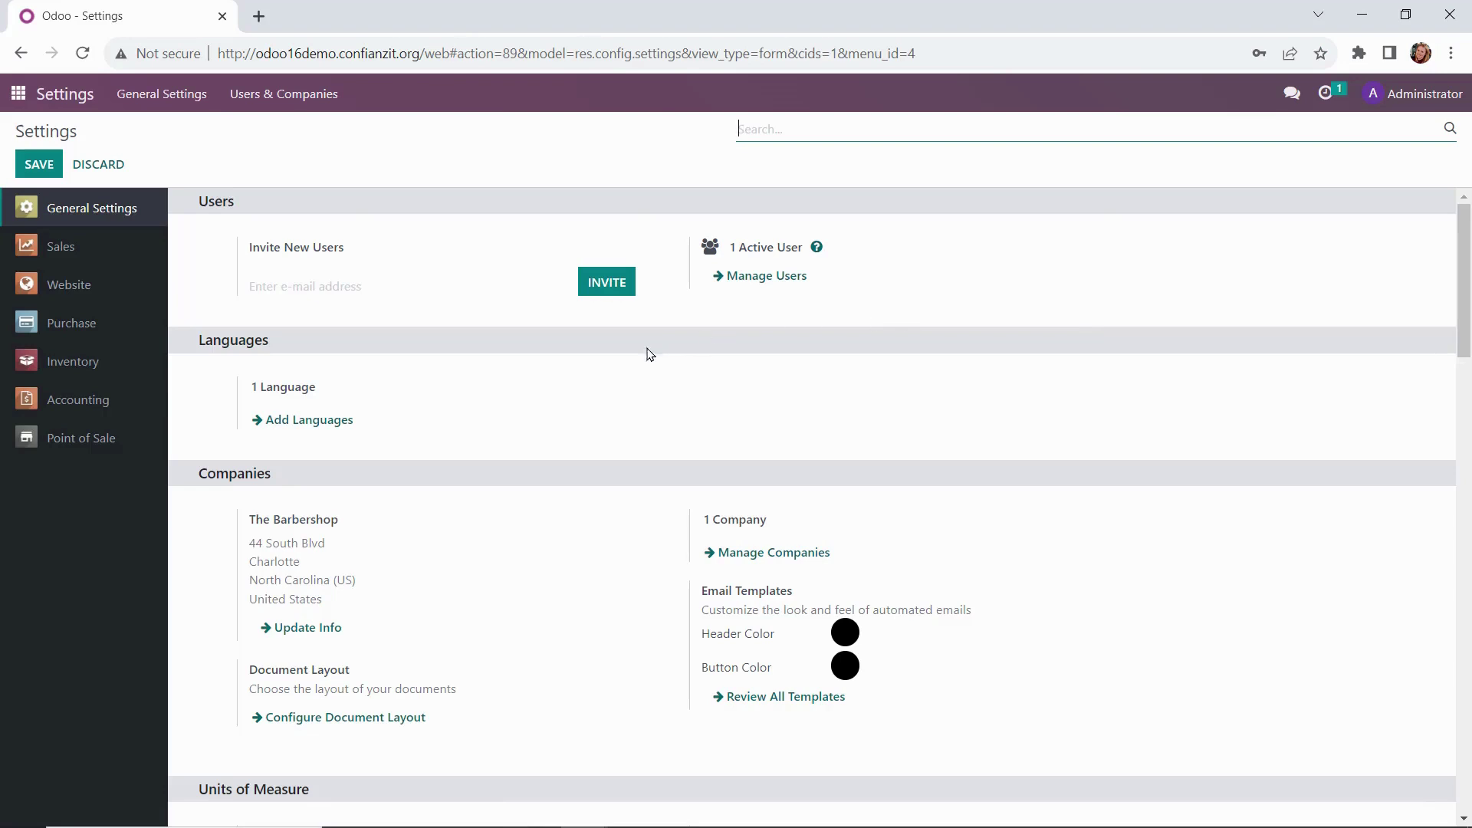
click(61, 249)
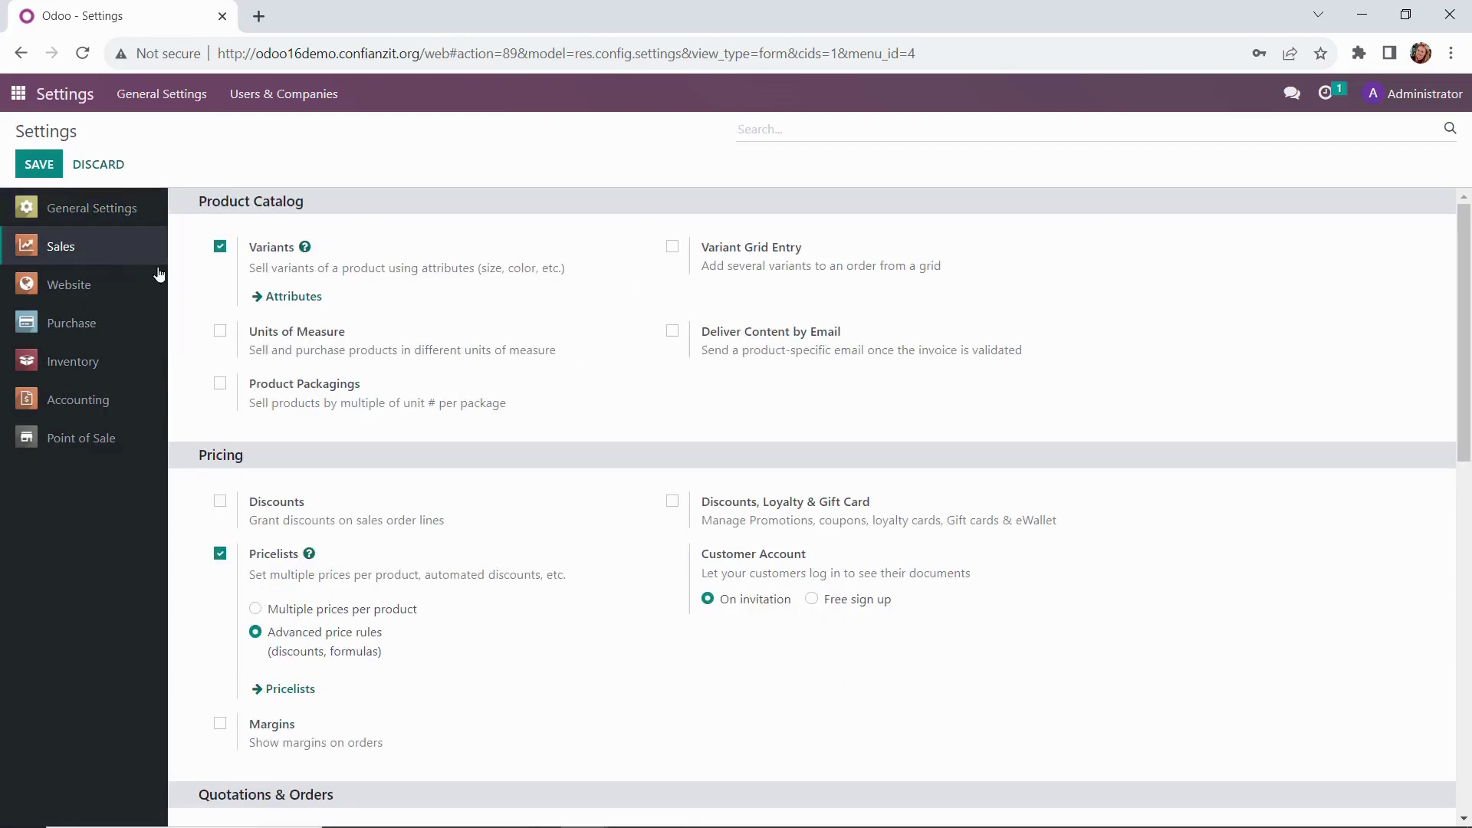
scroll(238, 389, down, 2)
scroll(238, 389, down, 3)
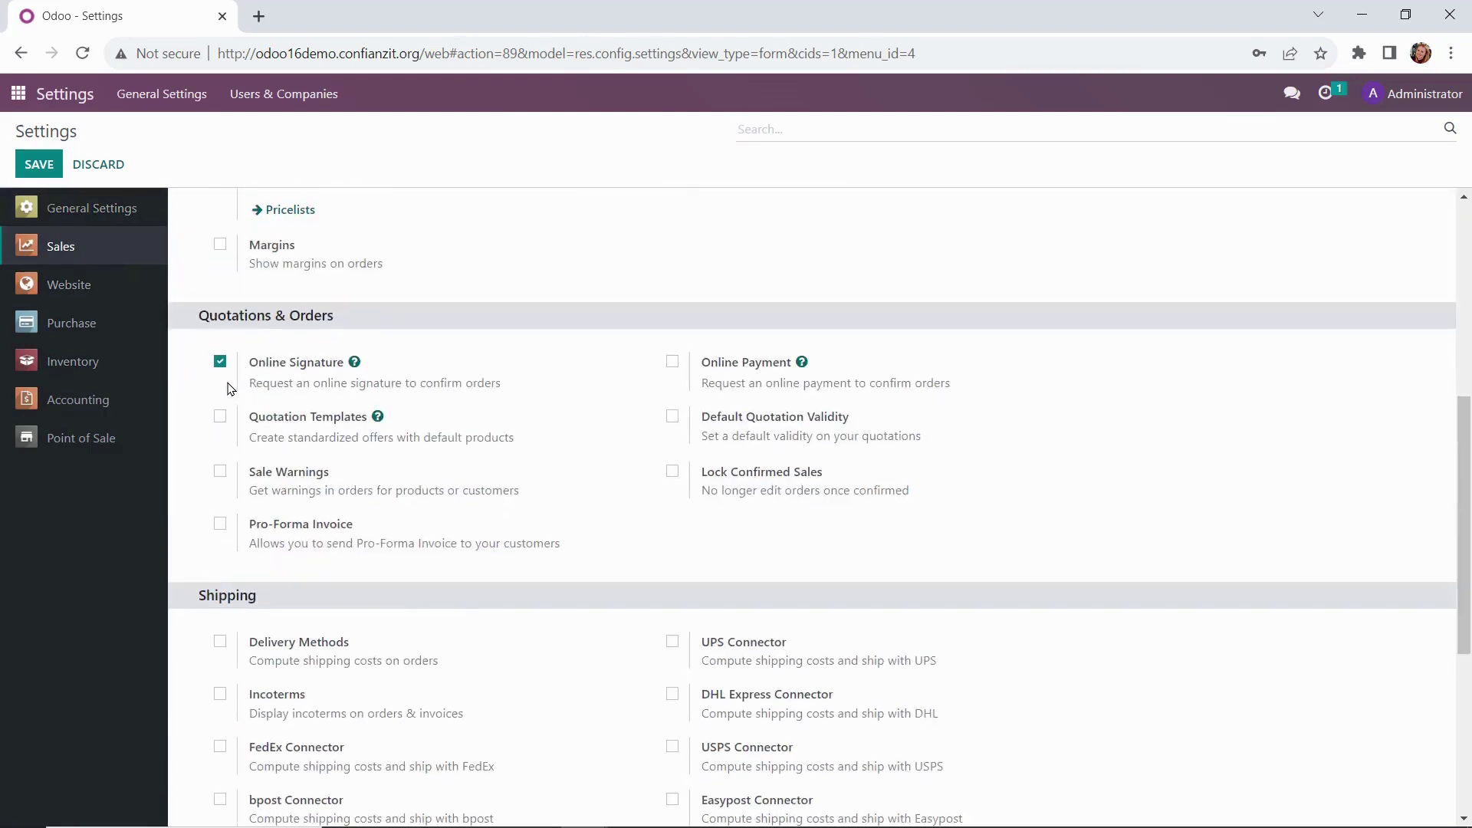
click(221, 427)
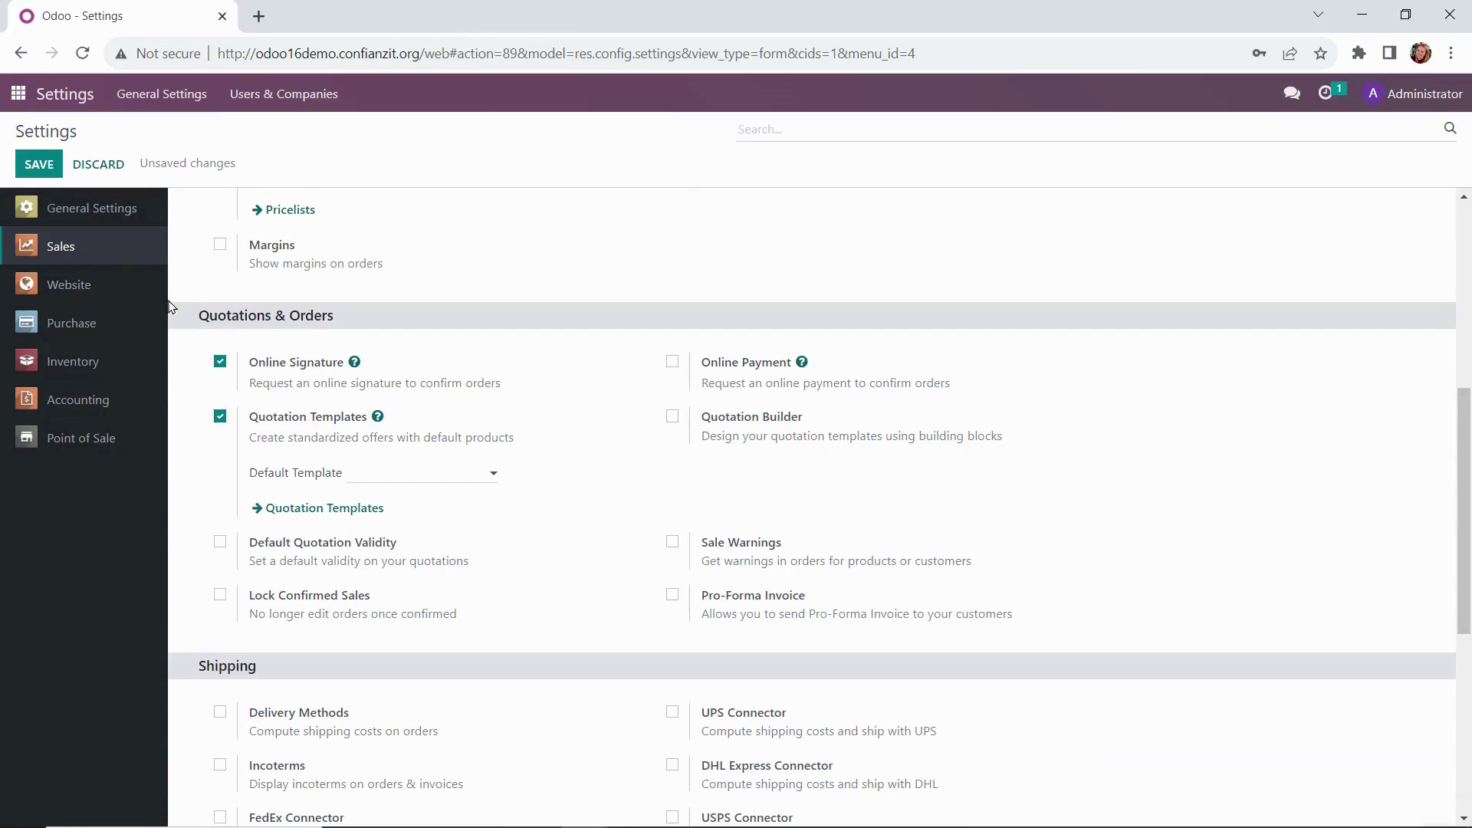
click(39, 165)
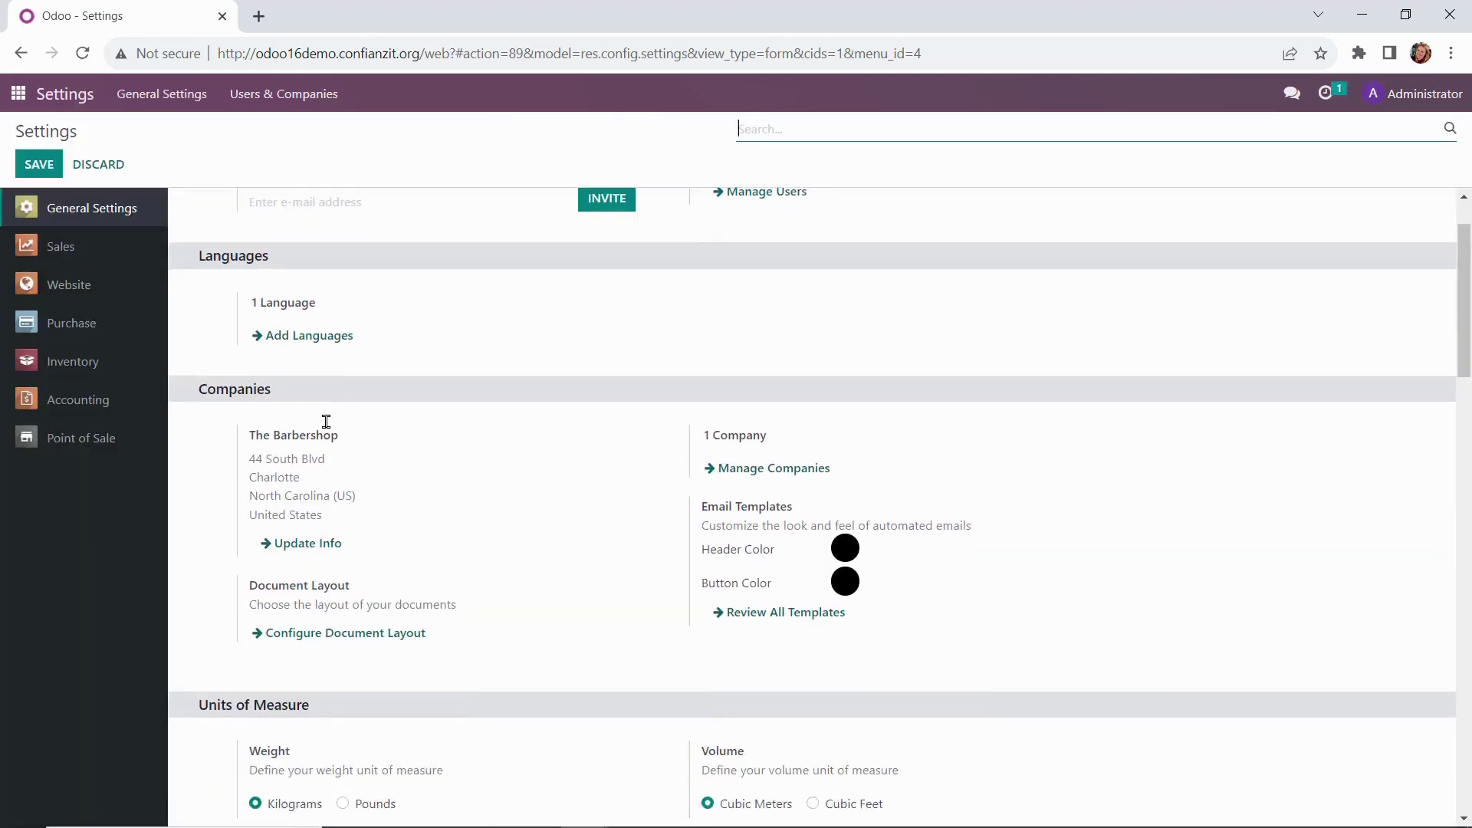
click(129, 251)
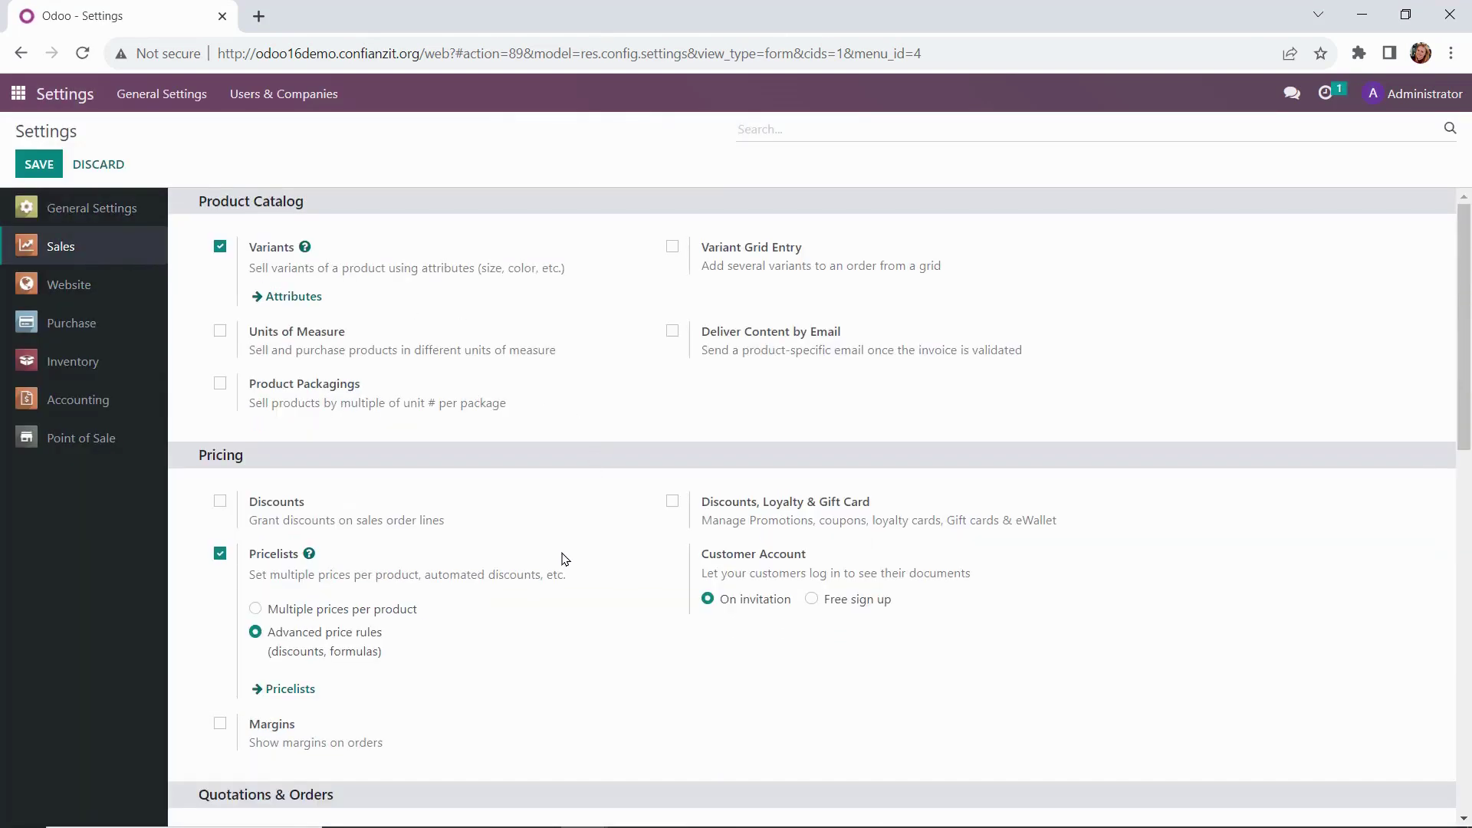
scroll(565, 559, down, 5)
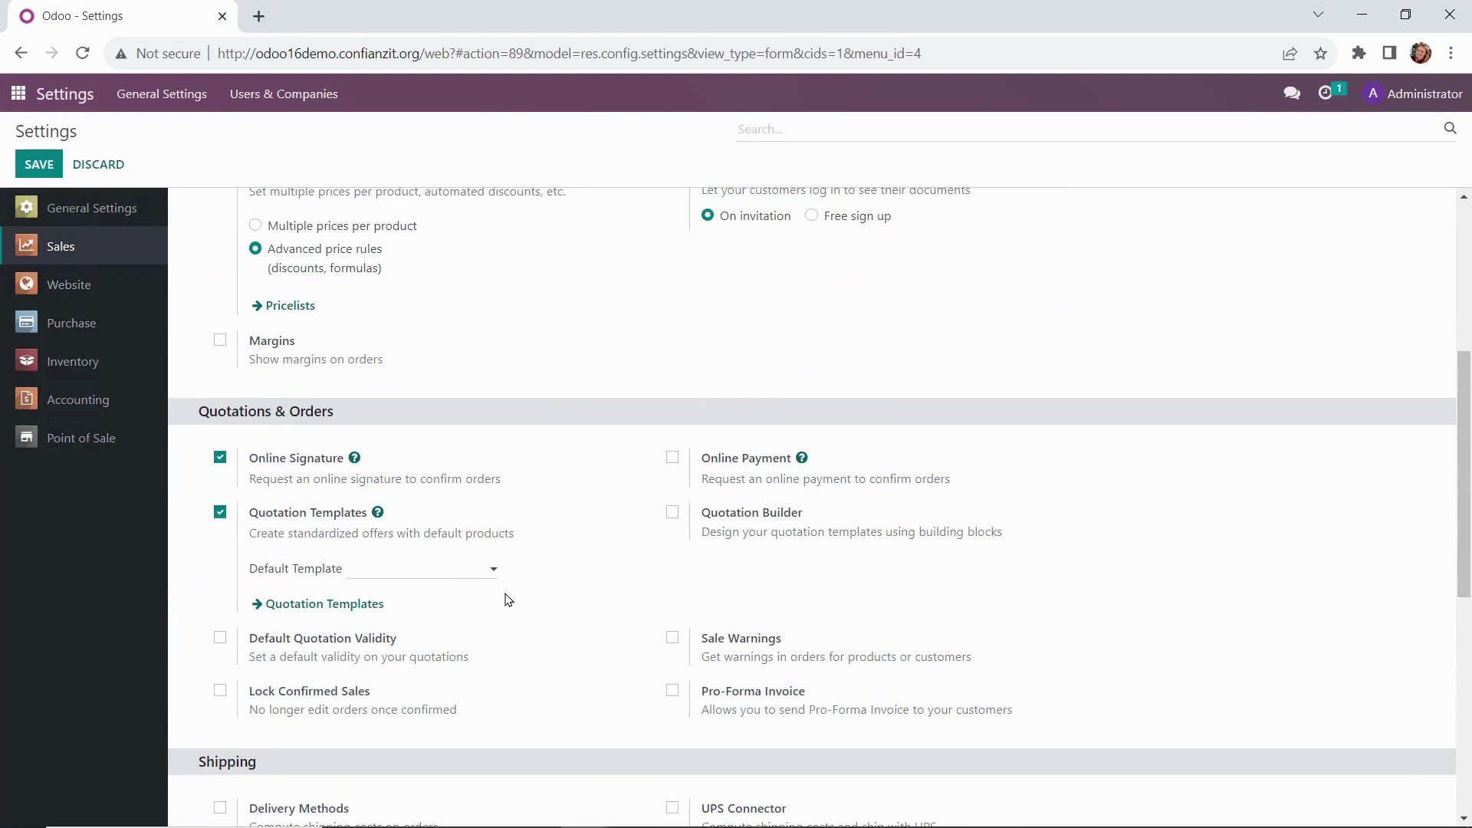
Step: Create a new quotation template named 'Wholesale Starter Package'
click(350, 608)
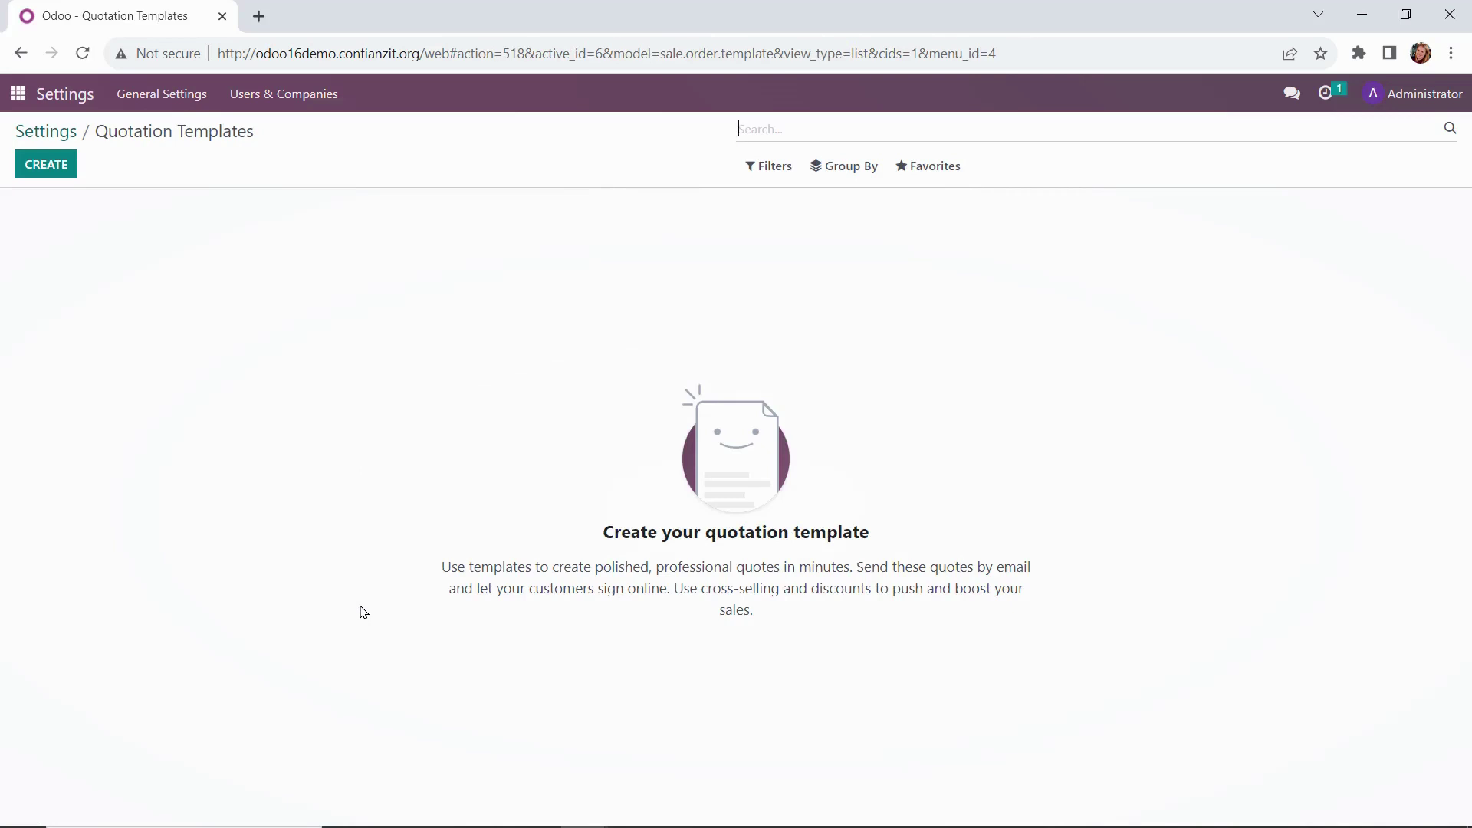
click(45, 174)
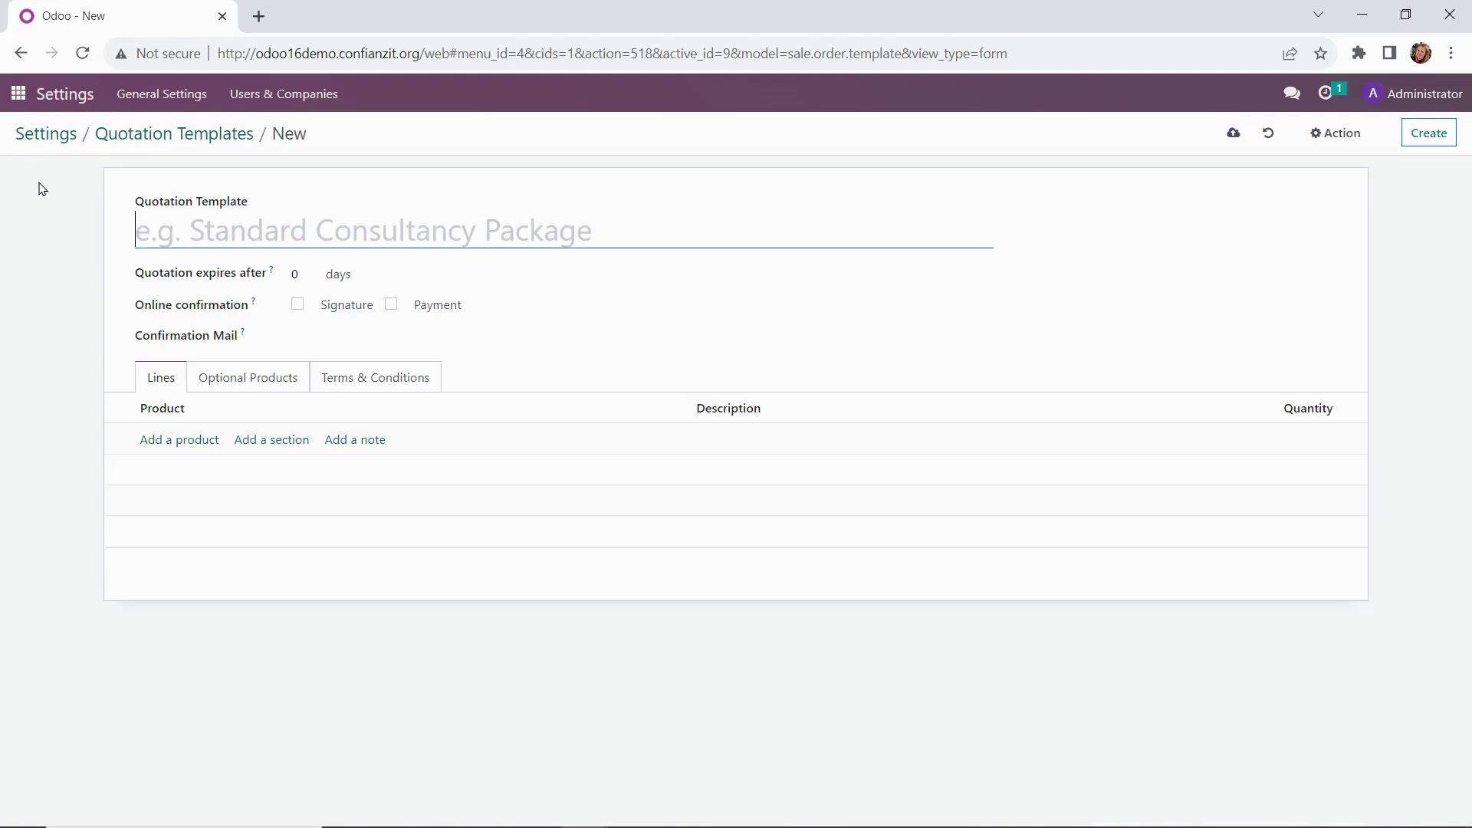
text(W)
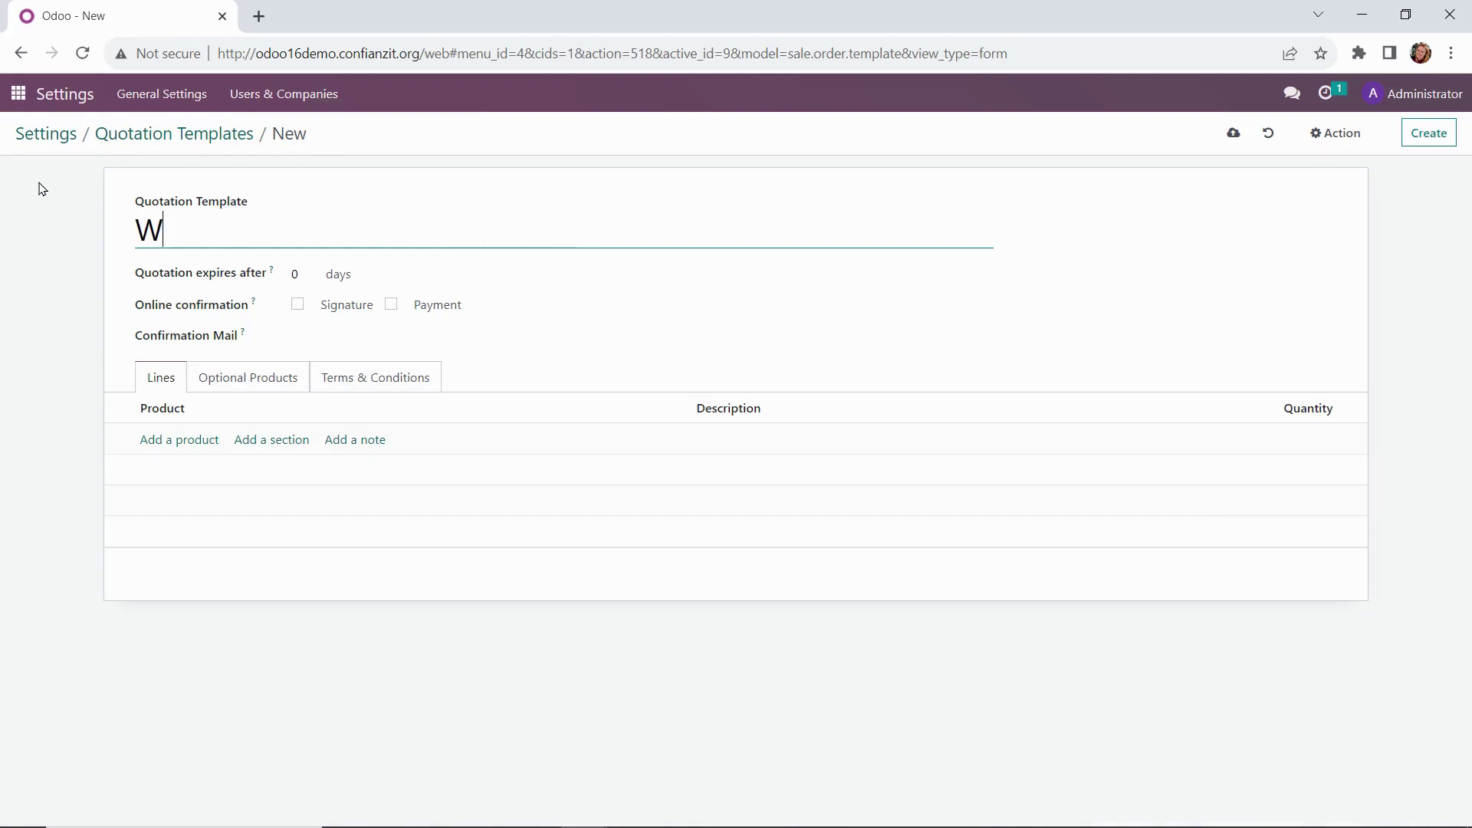
text(holesale St)
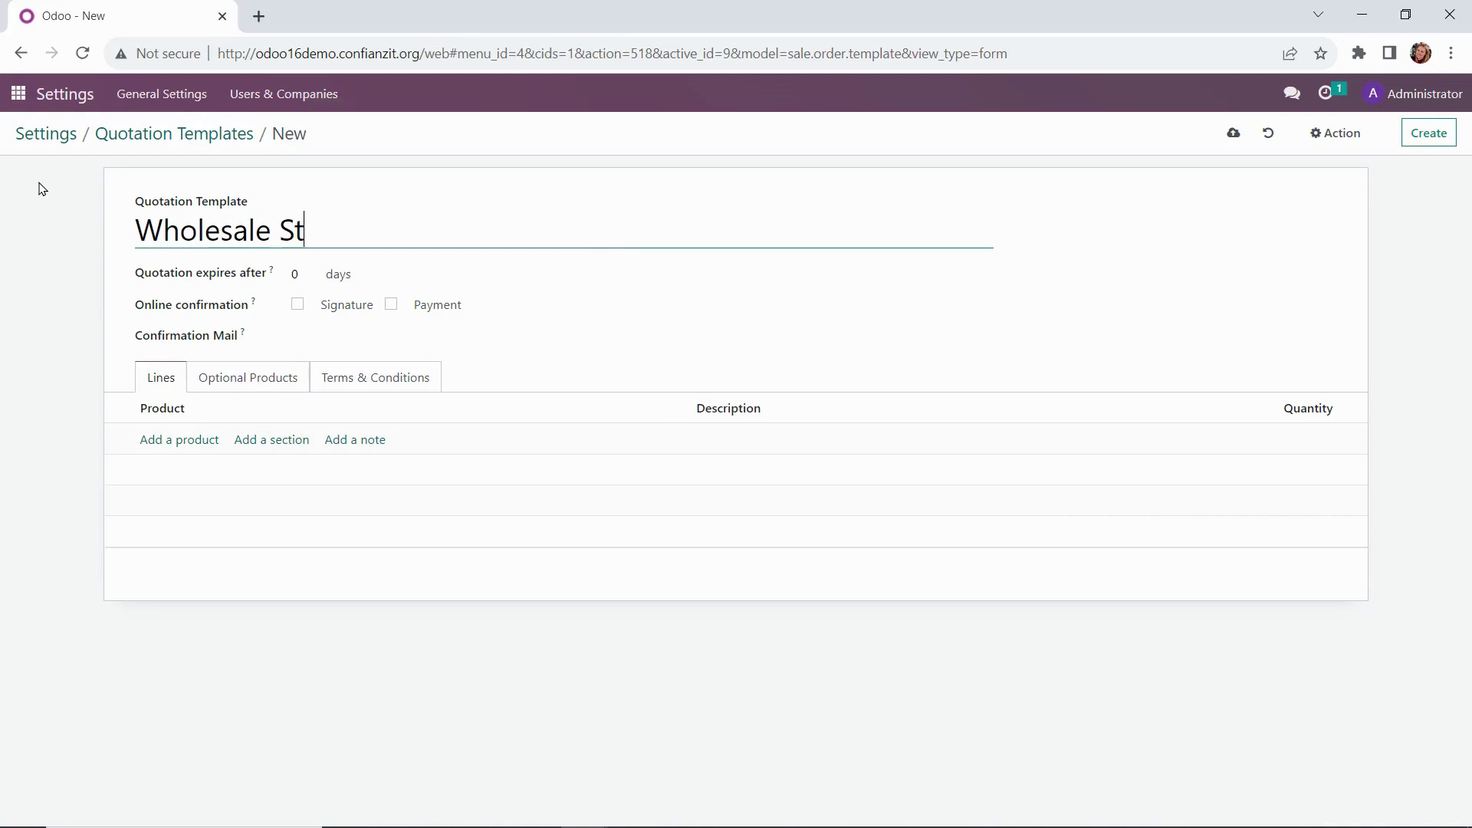
text(arter Package)
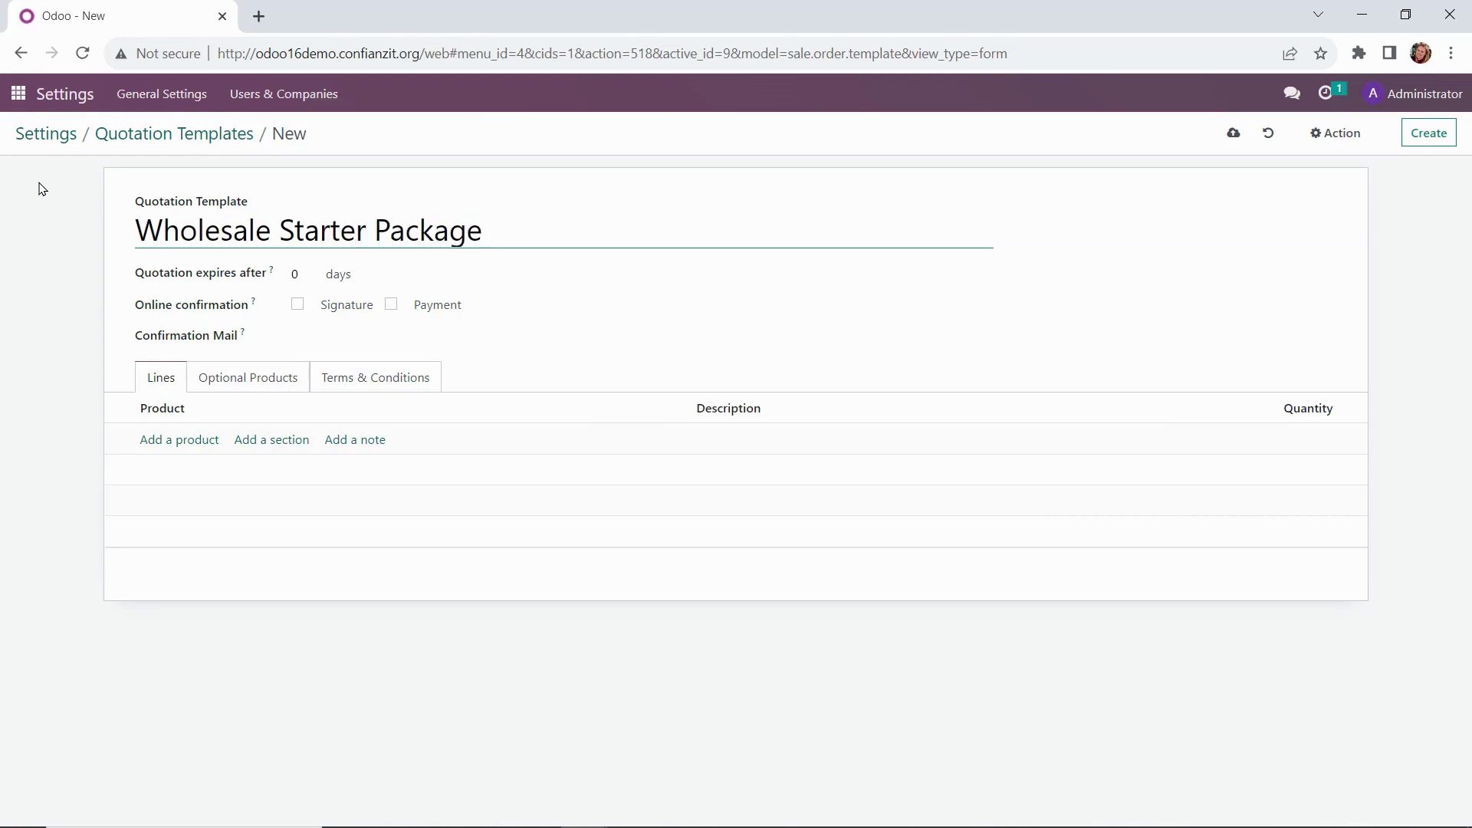
Step: Set expiry to 30 days, require Signature, and choose Sales: Order Confirmation as confirmation mail
click(305, 277)
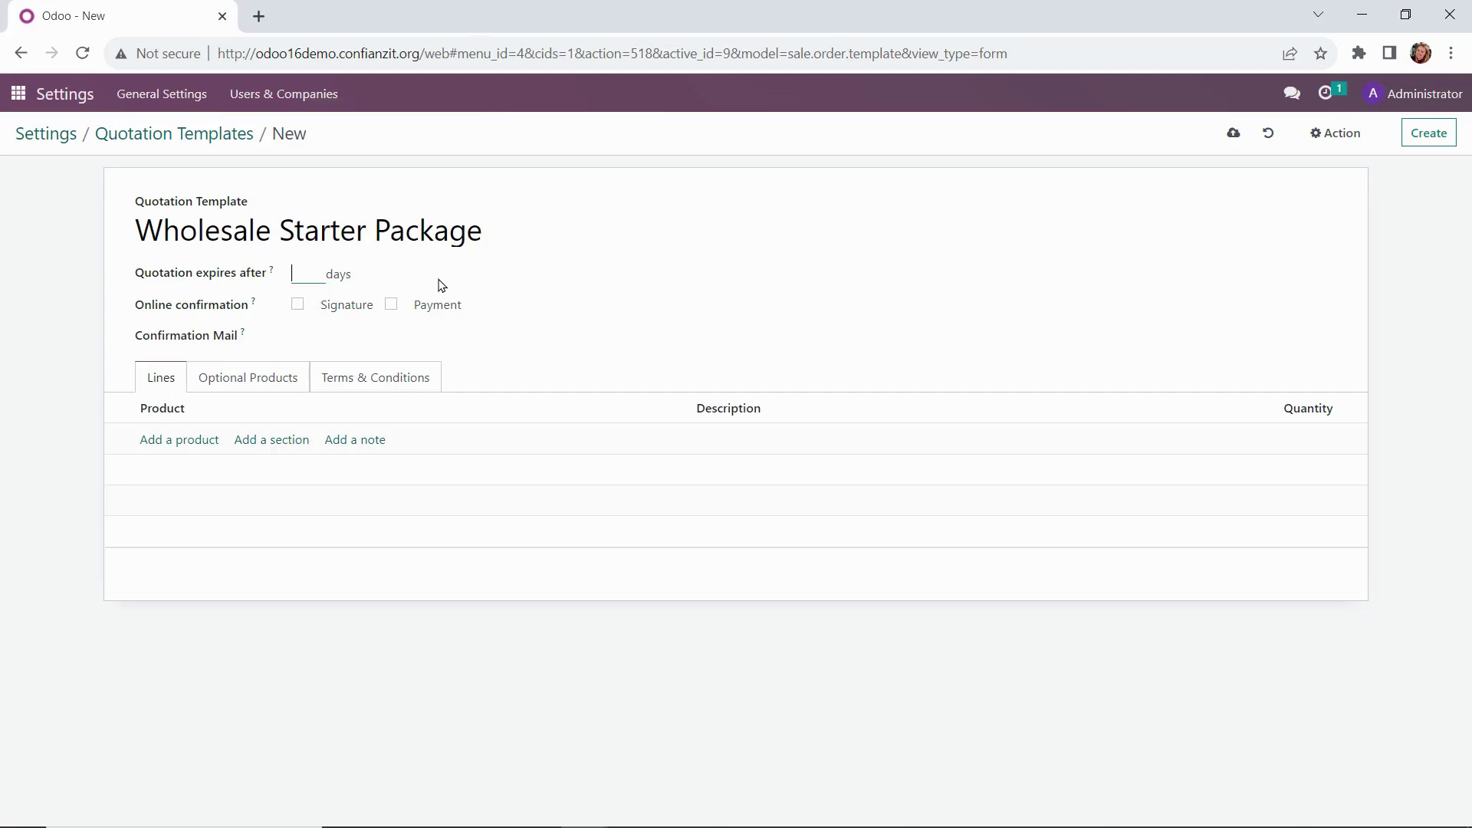
text(30)
click(331, 335)
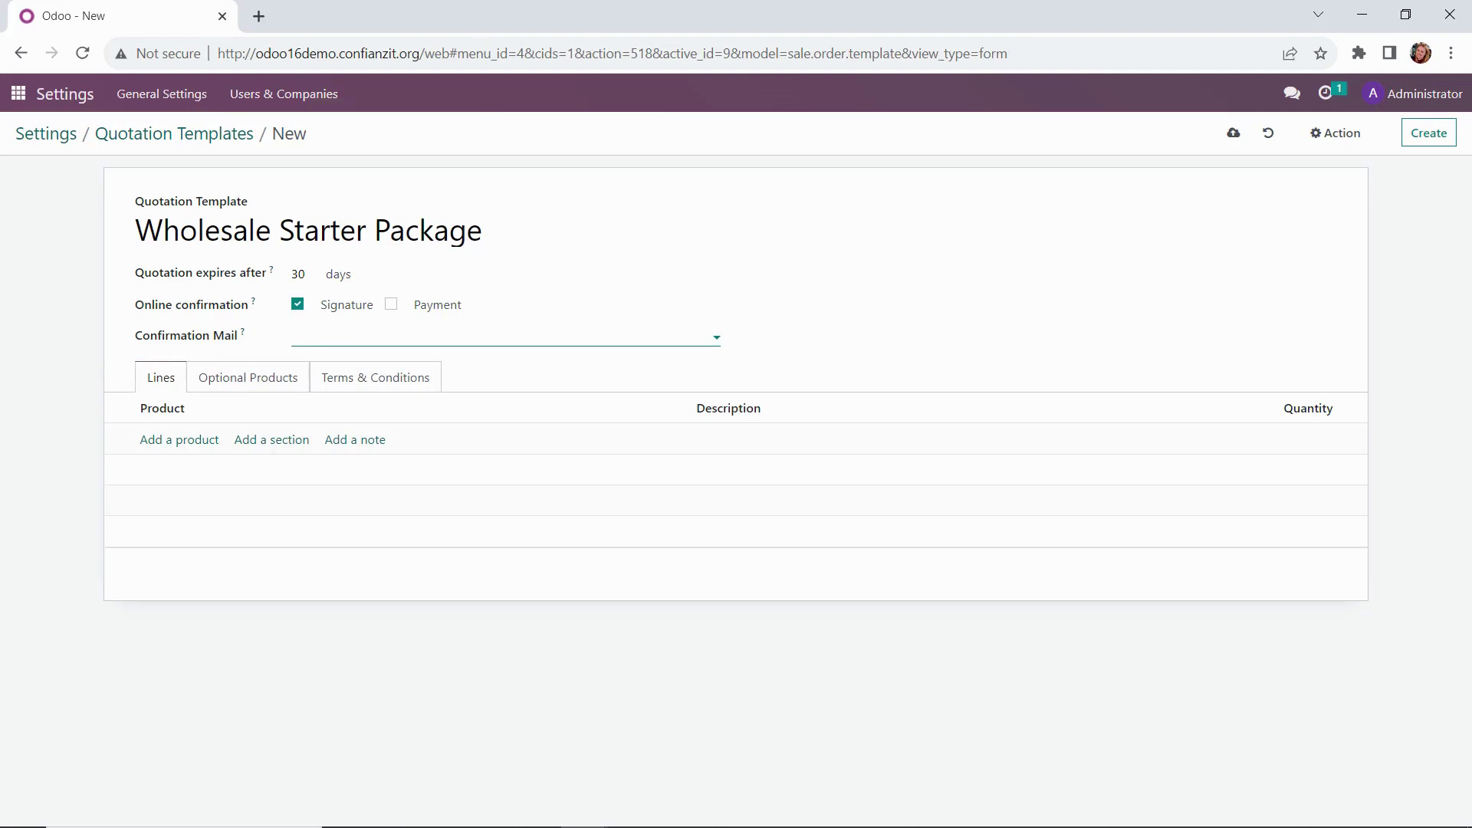
click(303, 335)
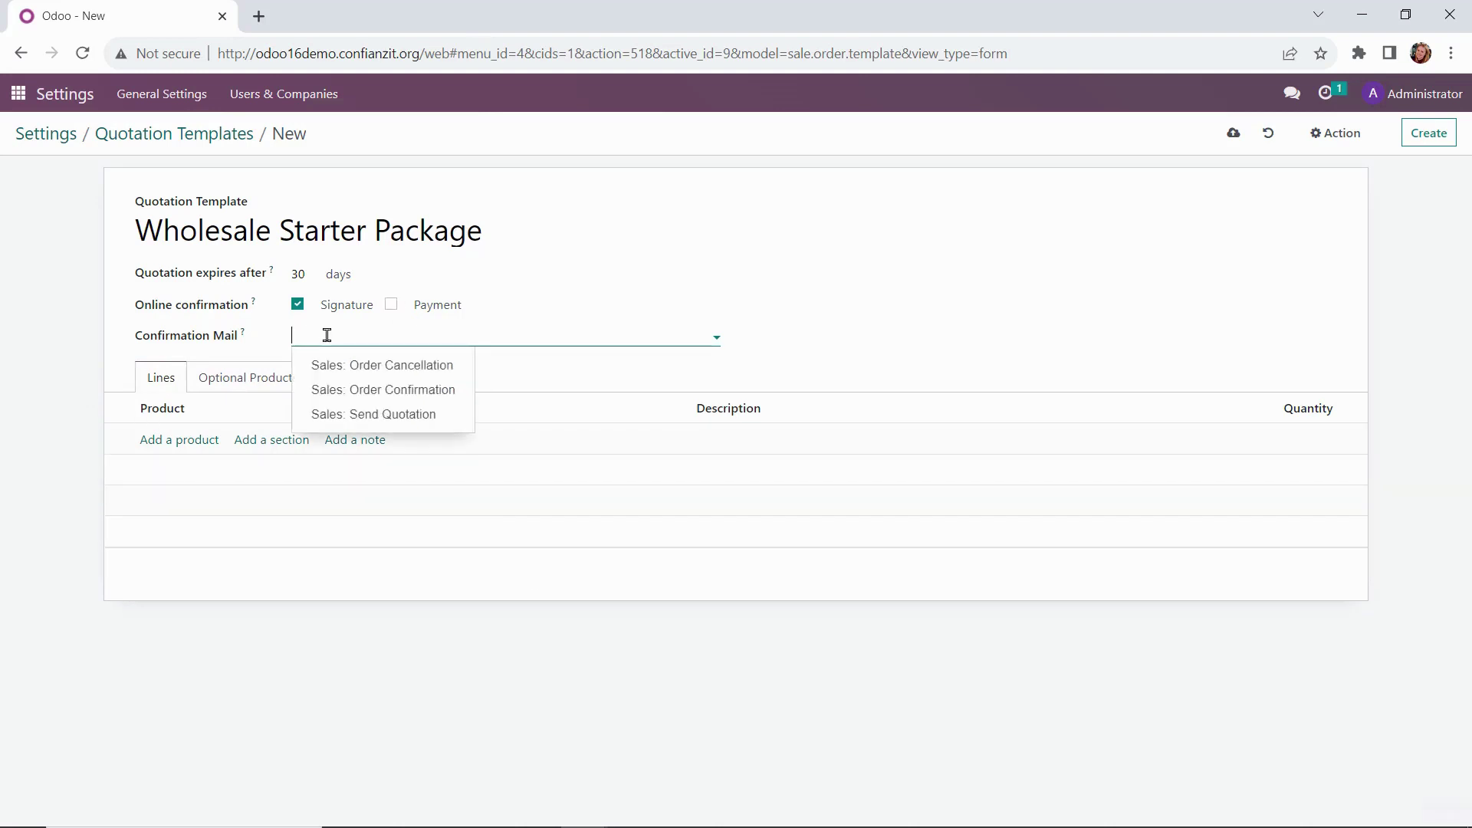
click(351, 390)
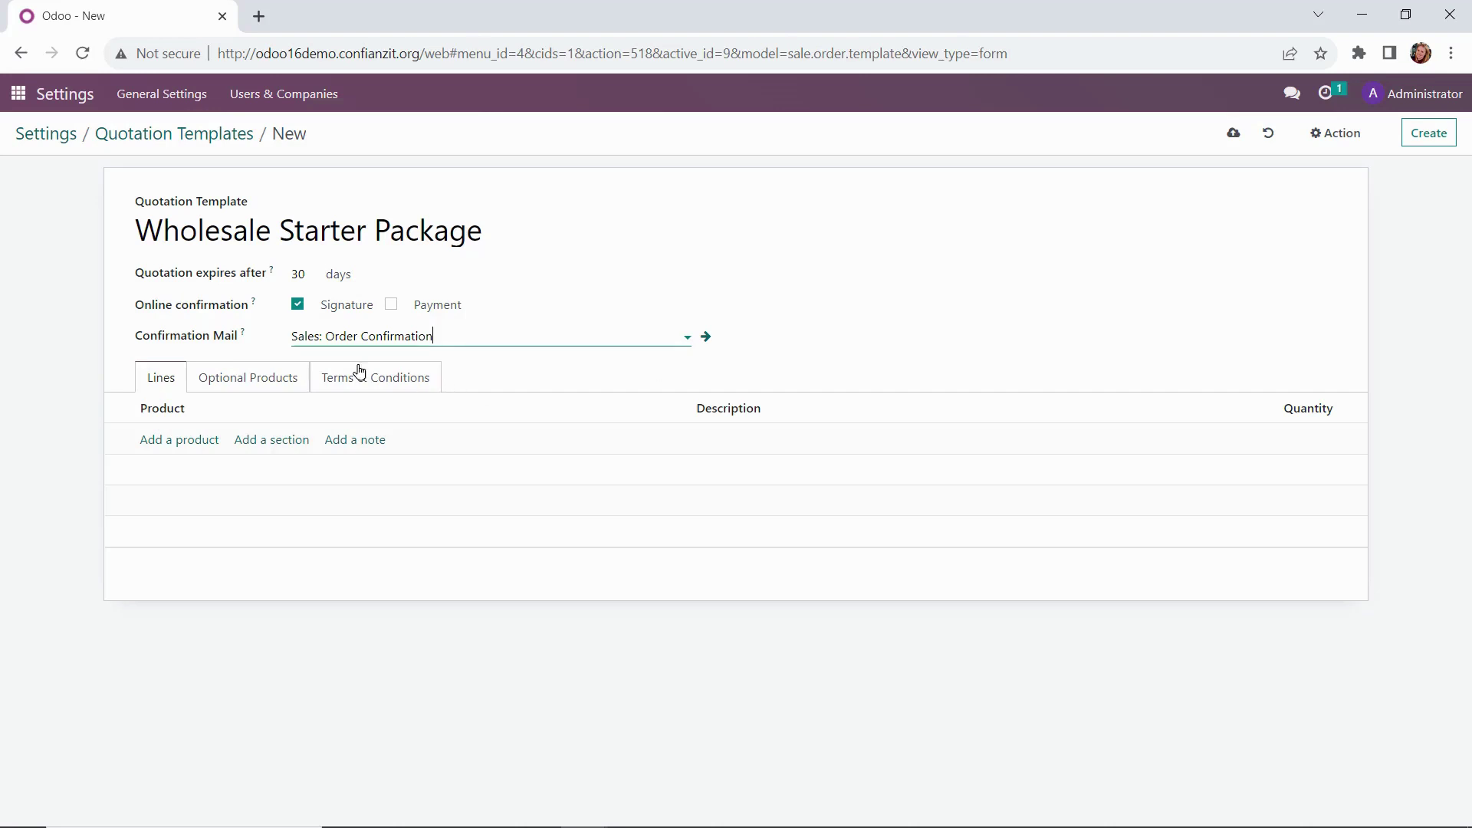
Step: Add the 14oz Fresh Pine and Peppermint shampoos and conditioners, quantity 12 each
click(170, 441)
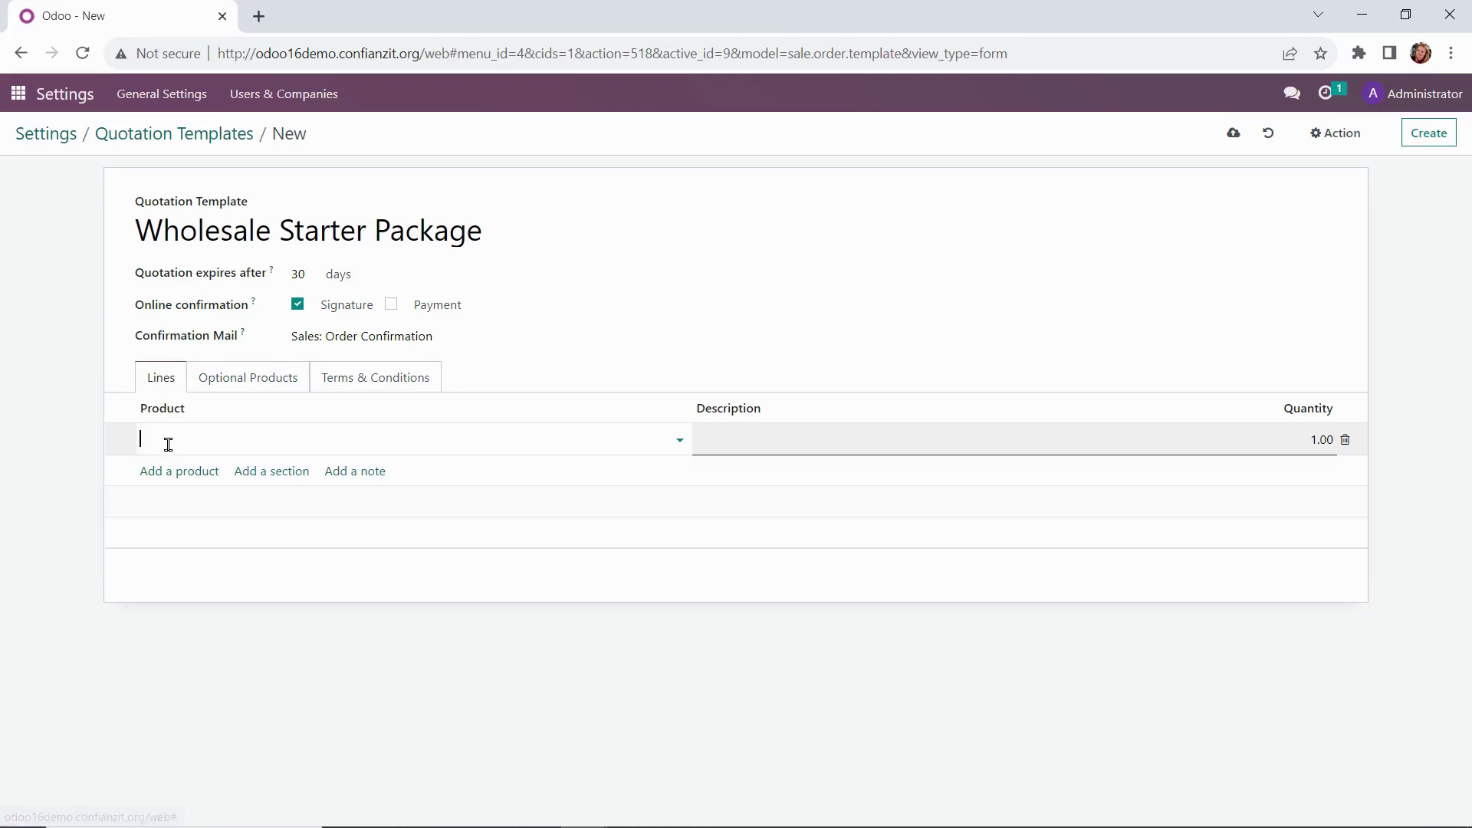
text(shampo)
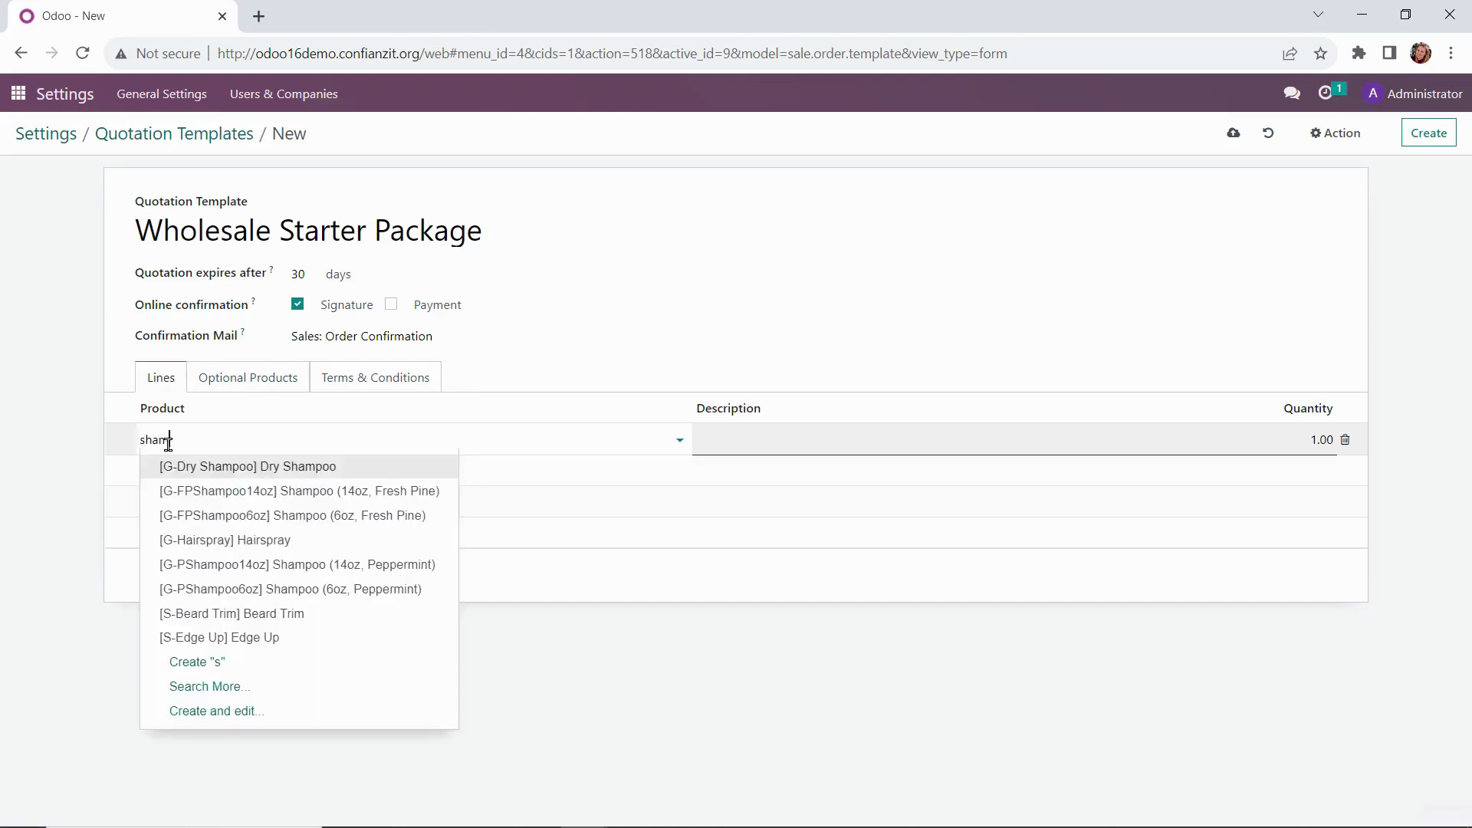
click(216, 502)
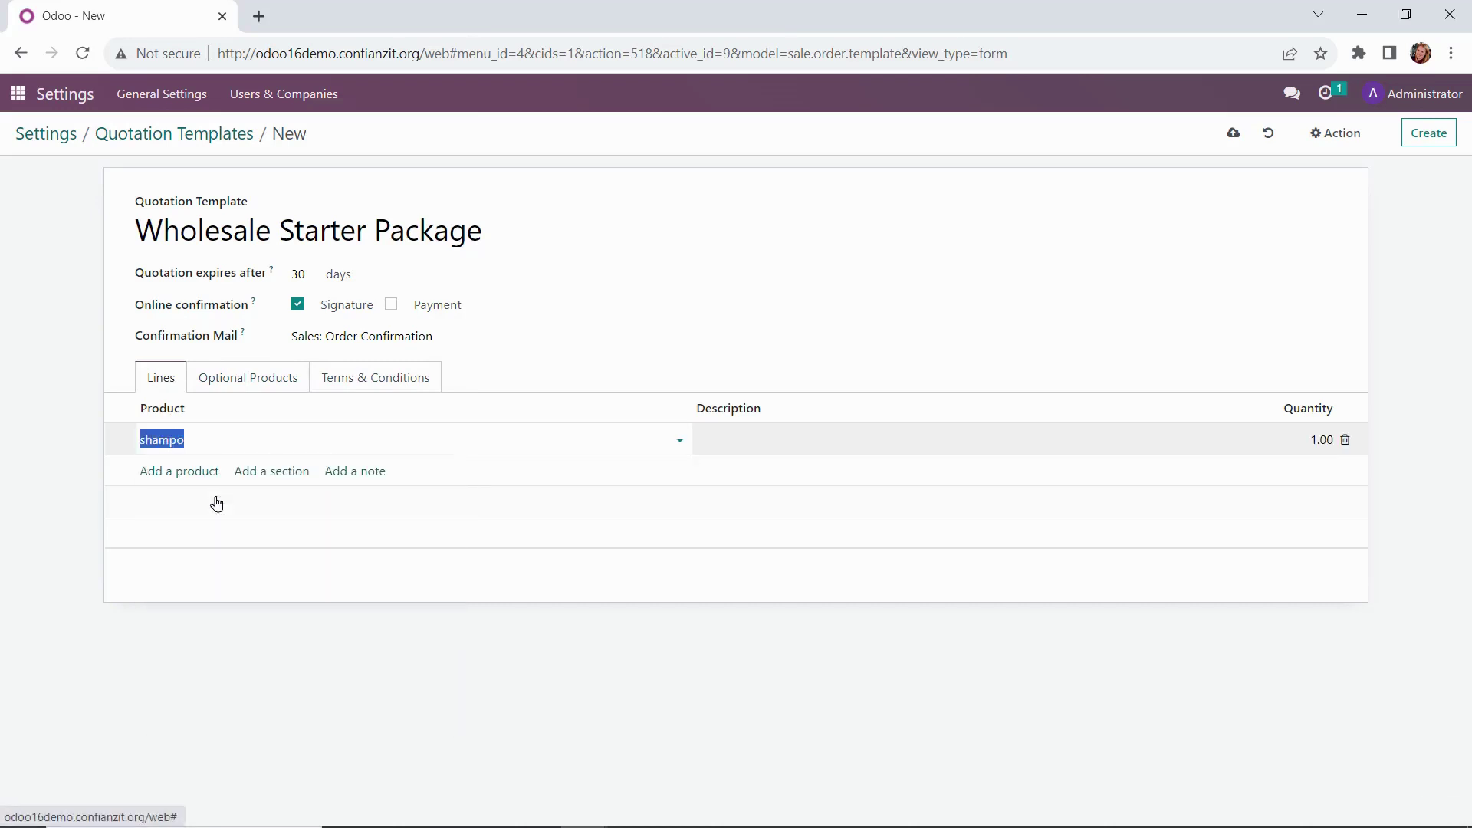
key(Tab)
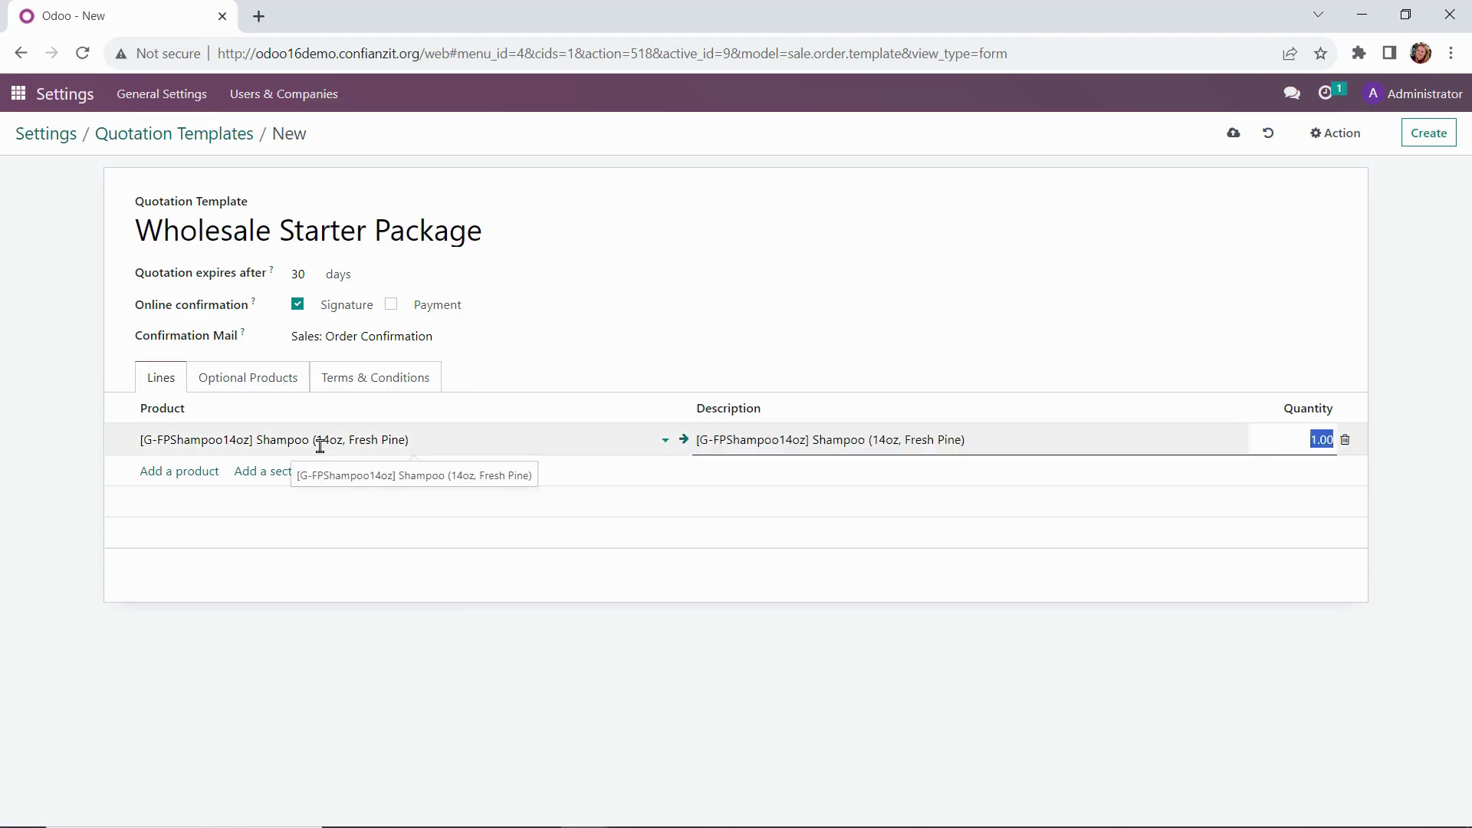
text(12)
click(194, 472)
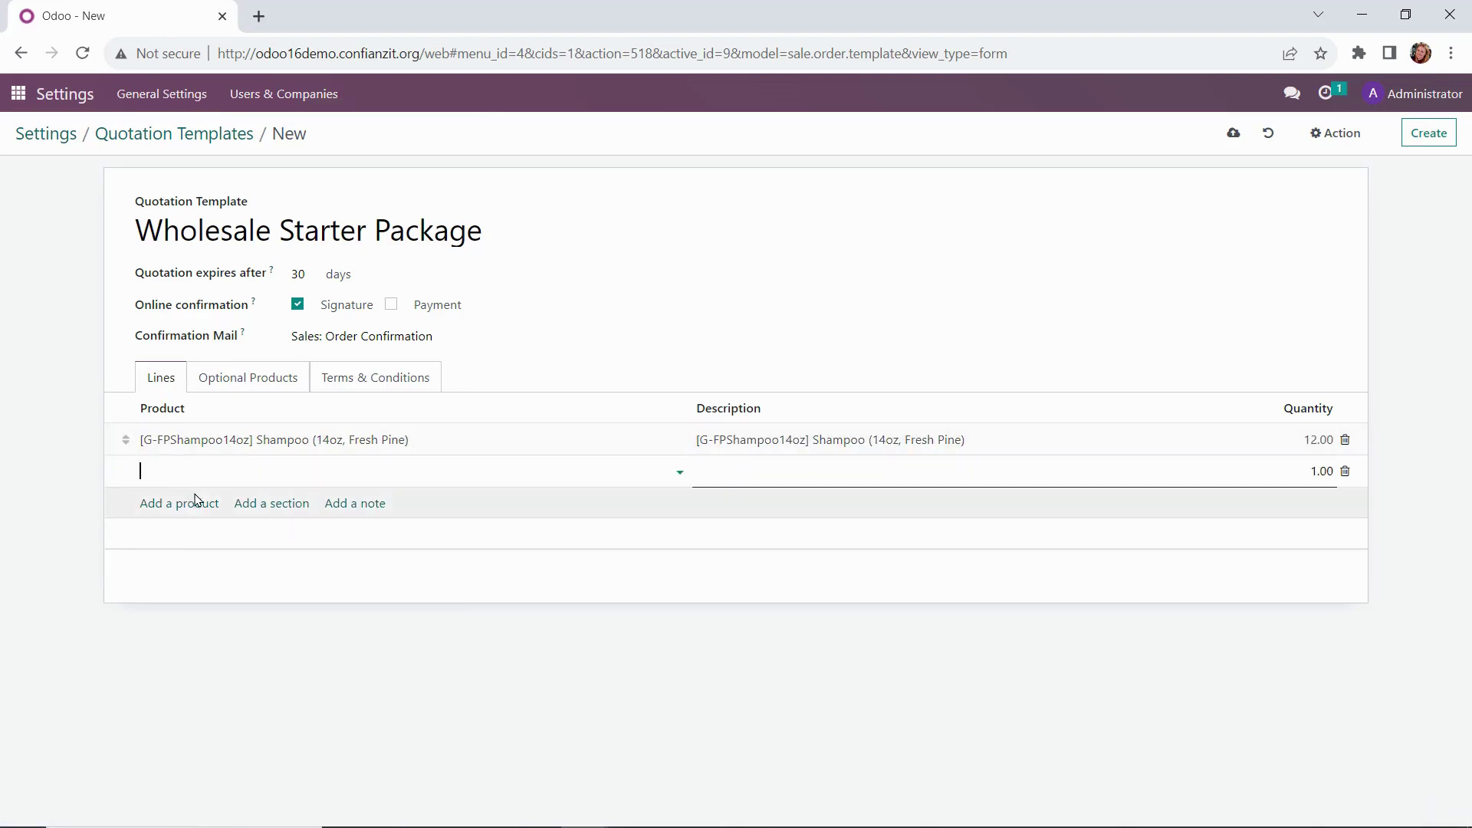
text(cond)
click(198, 496)
key(Tab)
text(12)
click(197, 502)
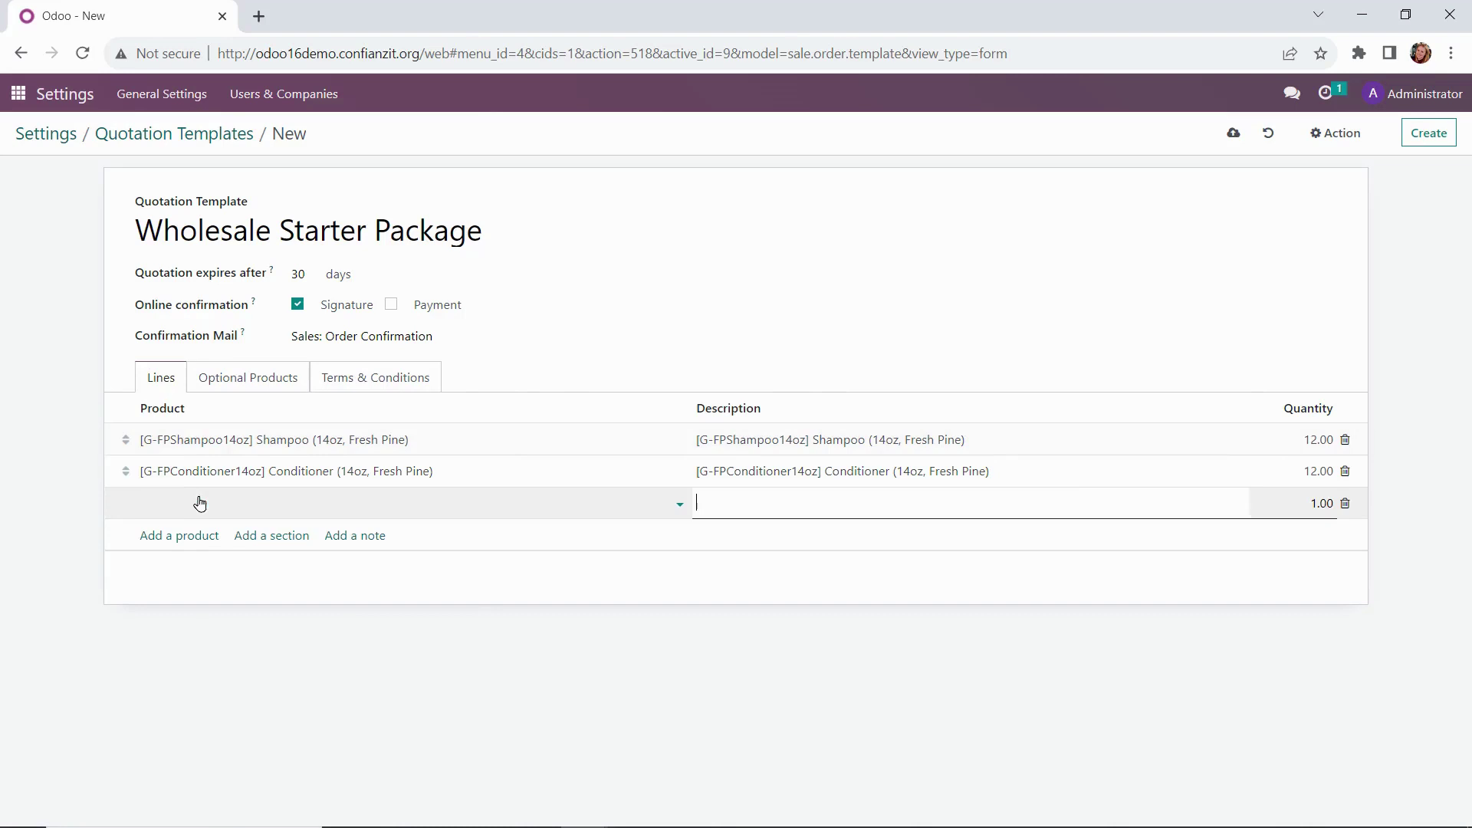
text(Shampoo)
click(209, 600)
key(Tab)
text(12)
key(Tab)
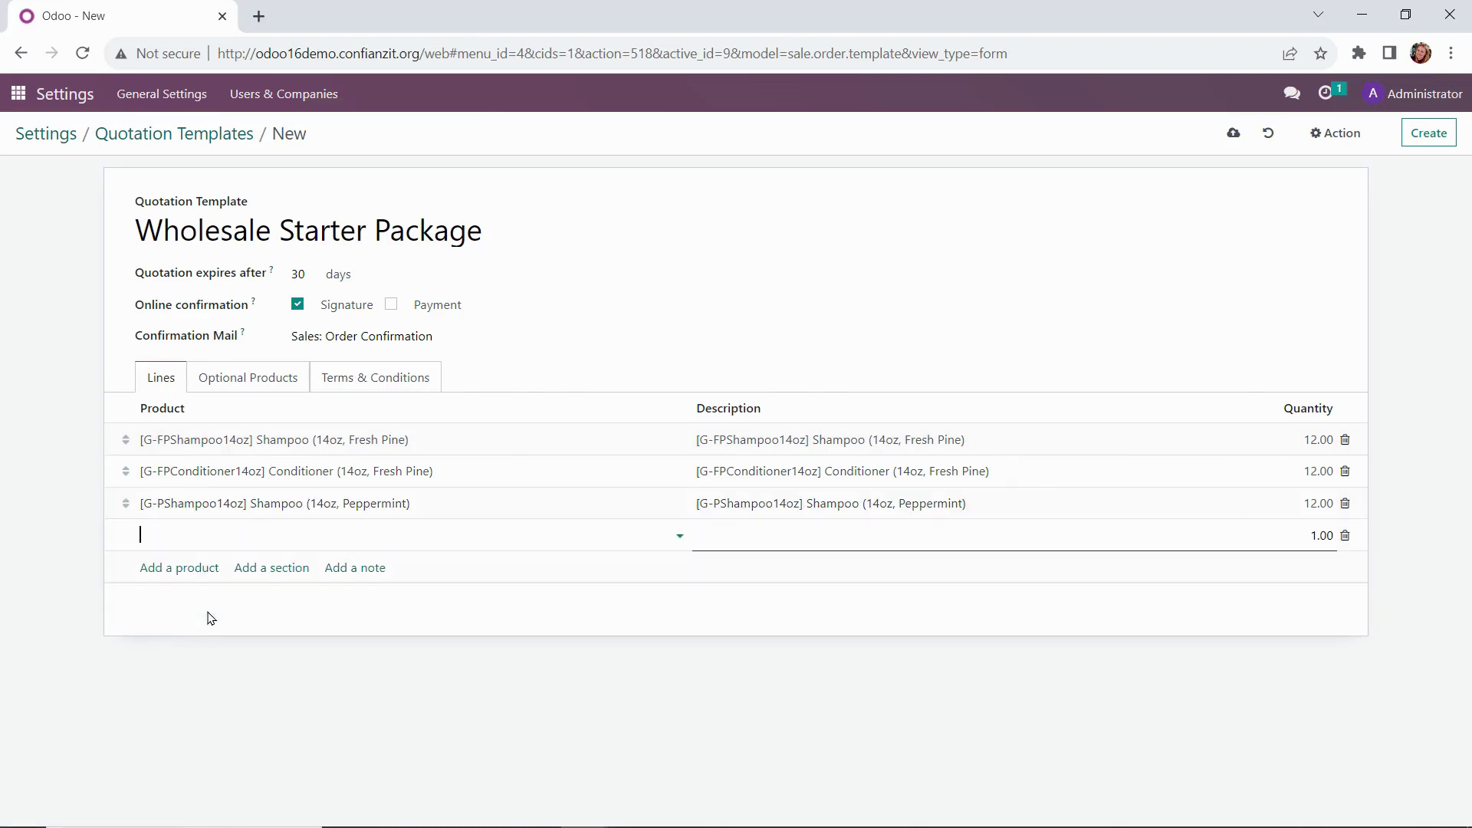
text(Cond)
click(212, 617)
Step: Add Beard Oil, Clay, Gel, Pomade, Wax and Texture Powder at 24 each, plus Hairspray at 12
key(Tab)
text(12)
click(189, 569)
text(Beard)
key(Tab)
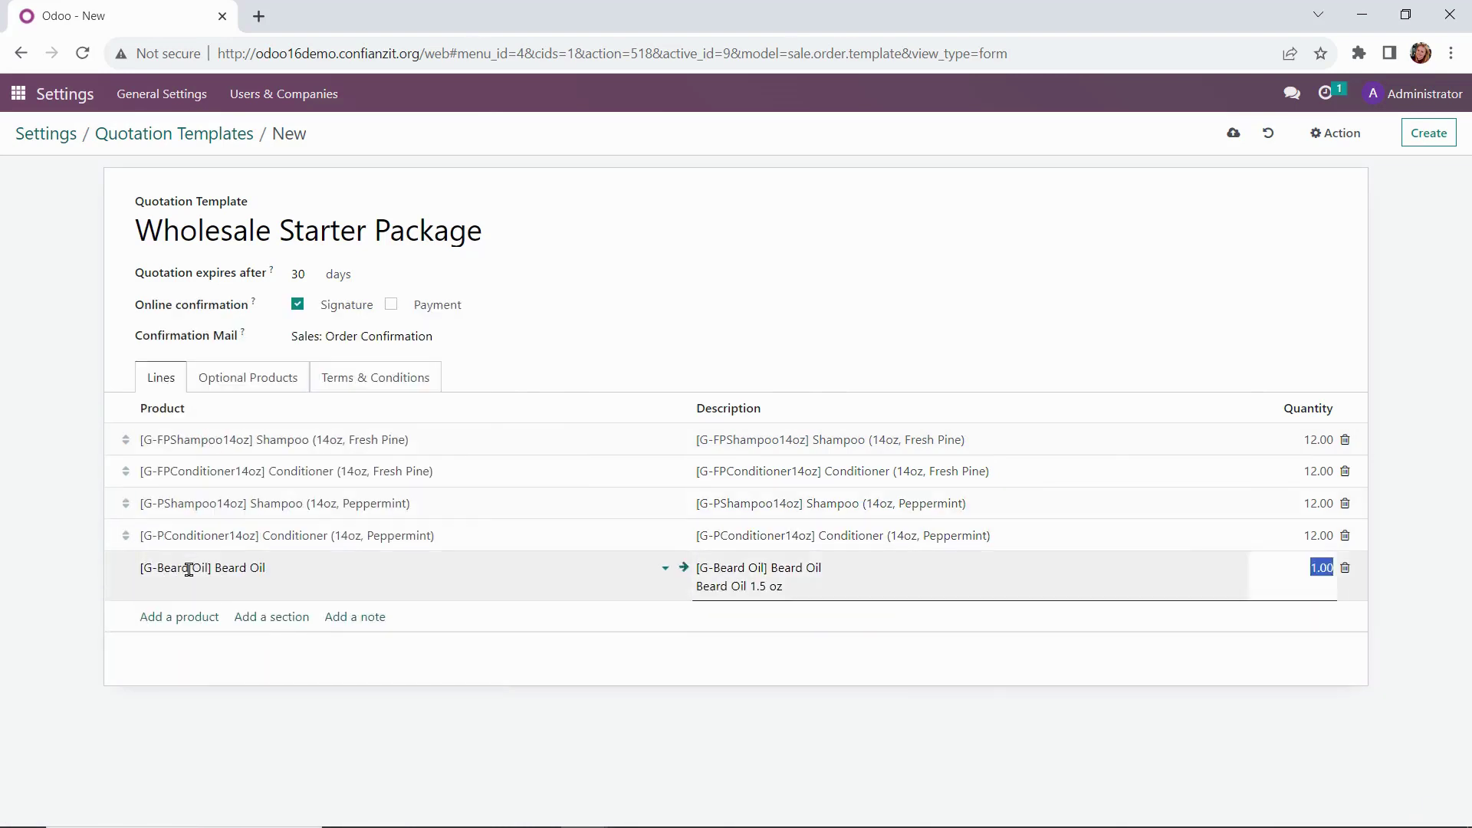
text(24)
key(Tab)
text(Cla)
key(Tab)
text(24Gel24)
key(Tab)
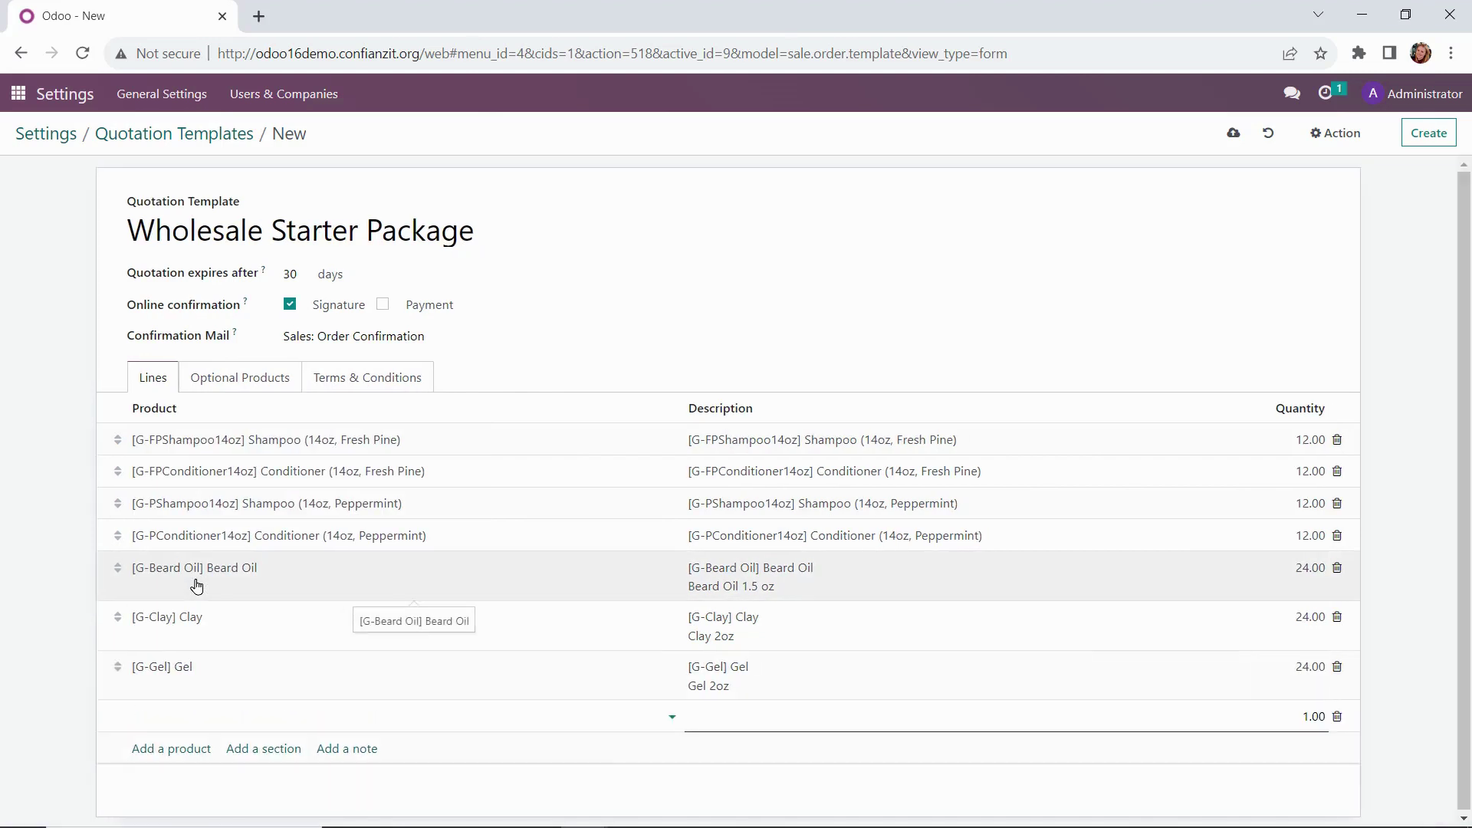
text(Pom)
key(Tab)
text(24Wax24Tex)
key(Tab)
text(24)
key(Tab)
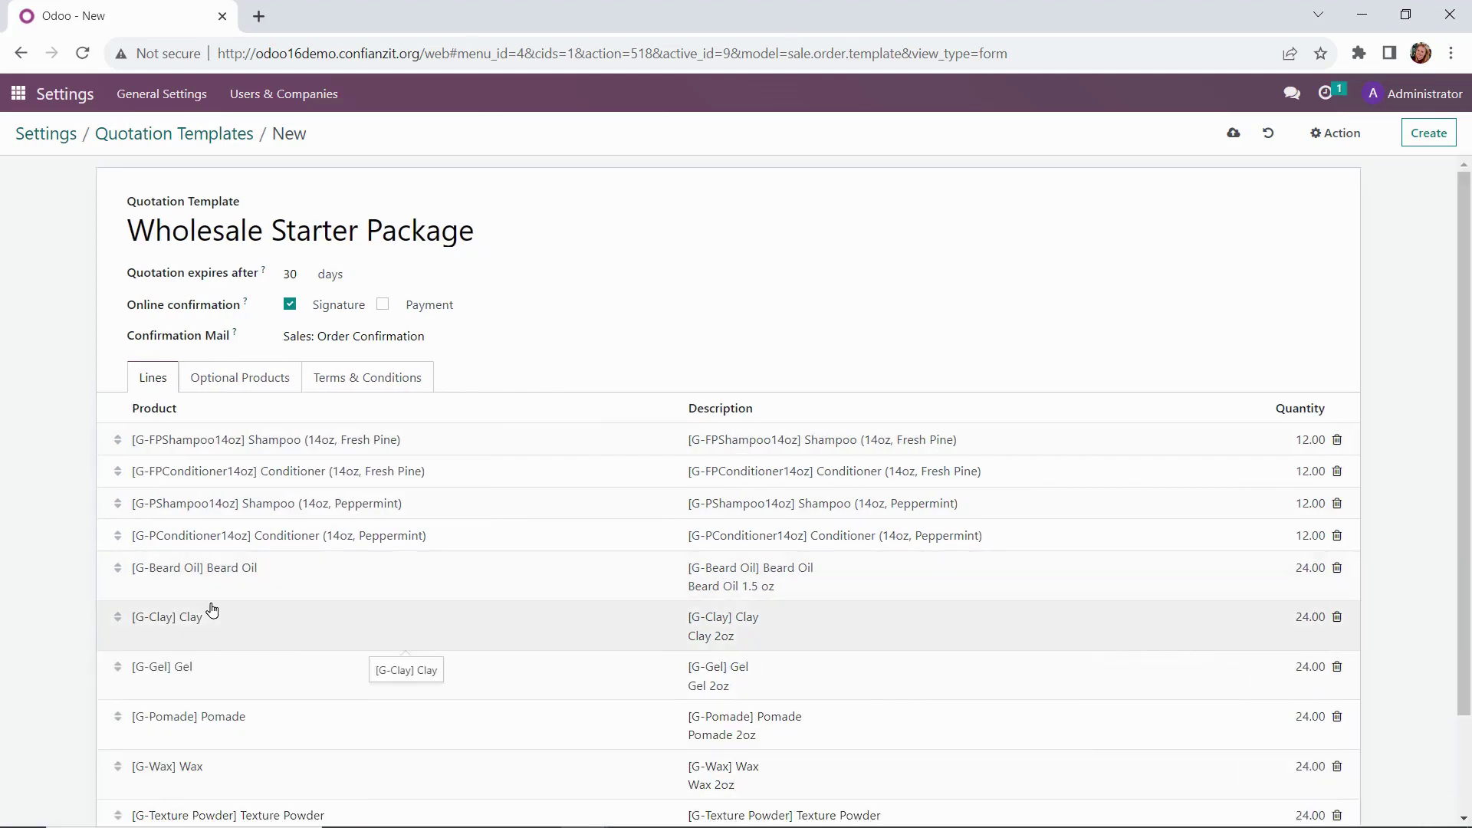
text(hairsp)
key(Tab)
text(12)
key(Tab)
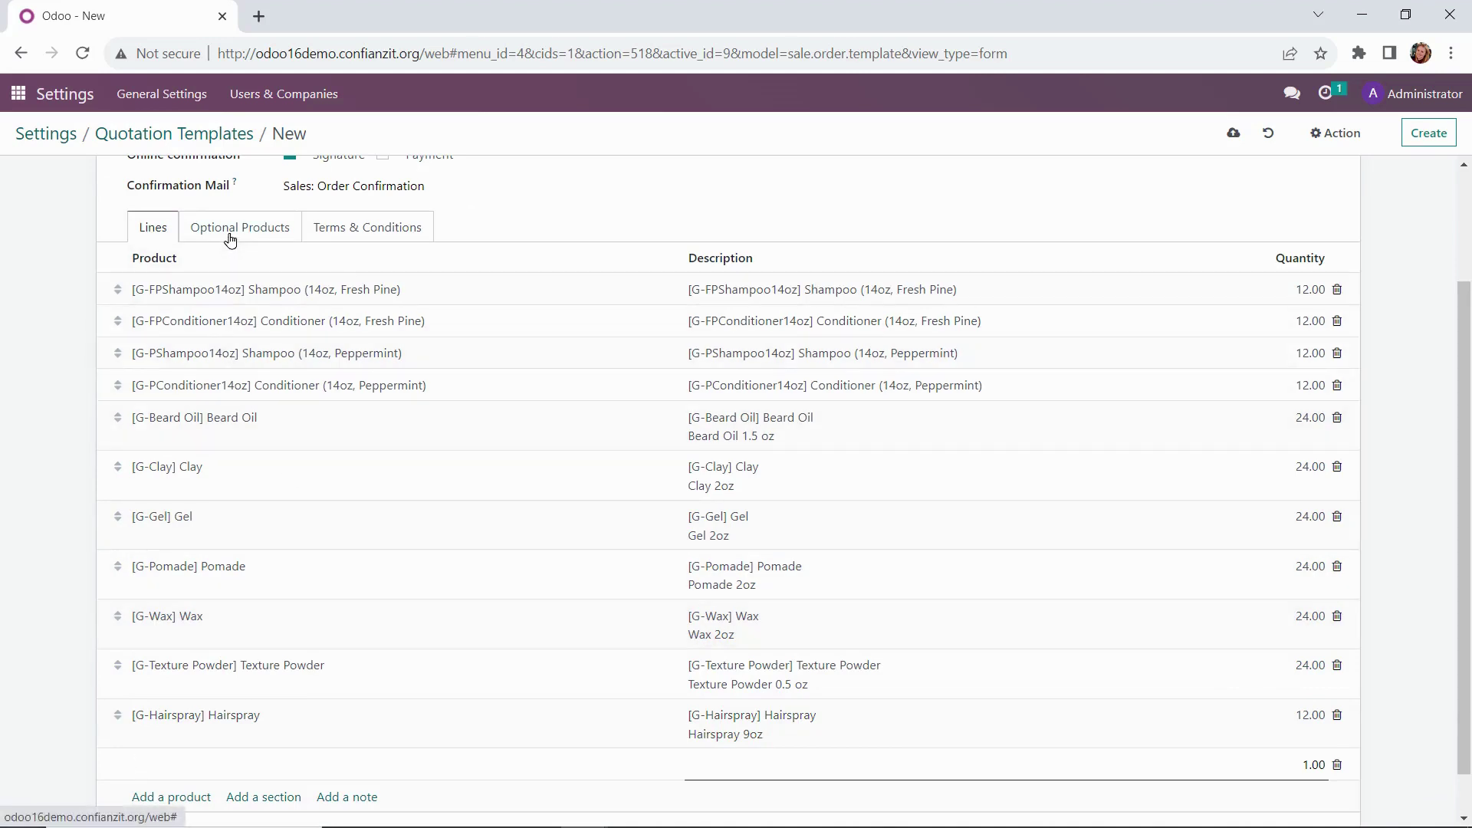
Step: Confirm the Optional Products tab is empty, then view the empty Terms & Conditions section
click(234, 228)
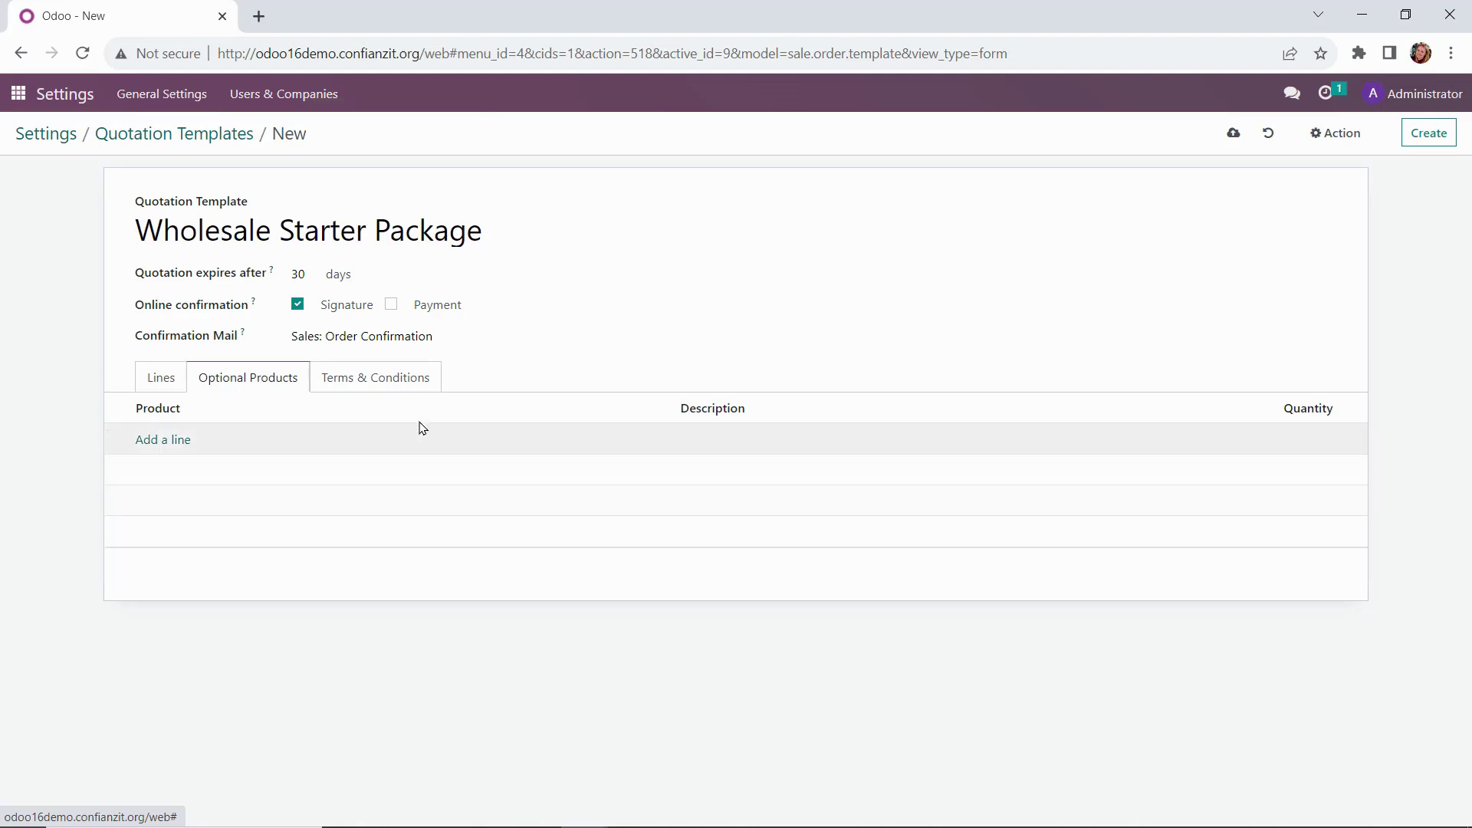
click(377, 390)
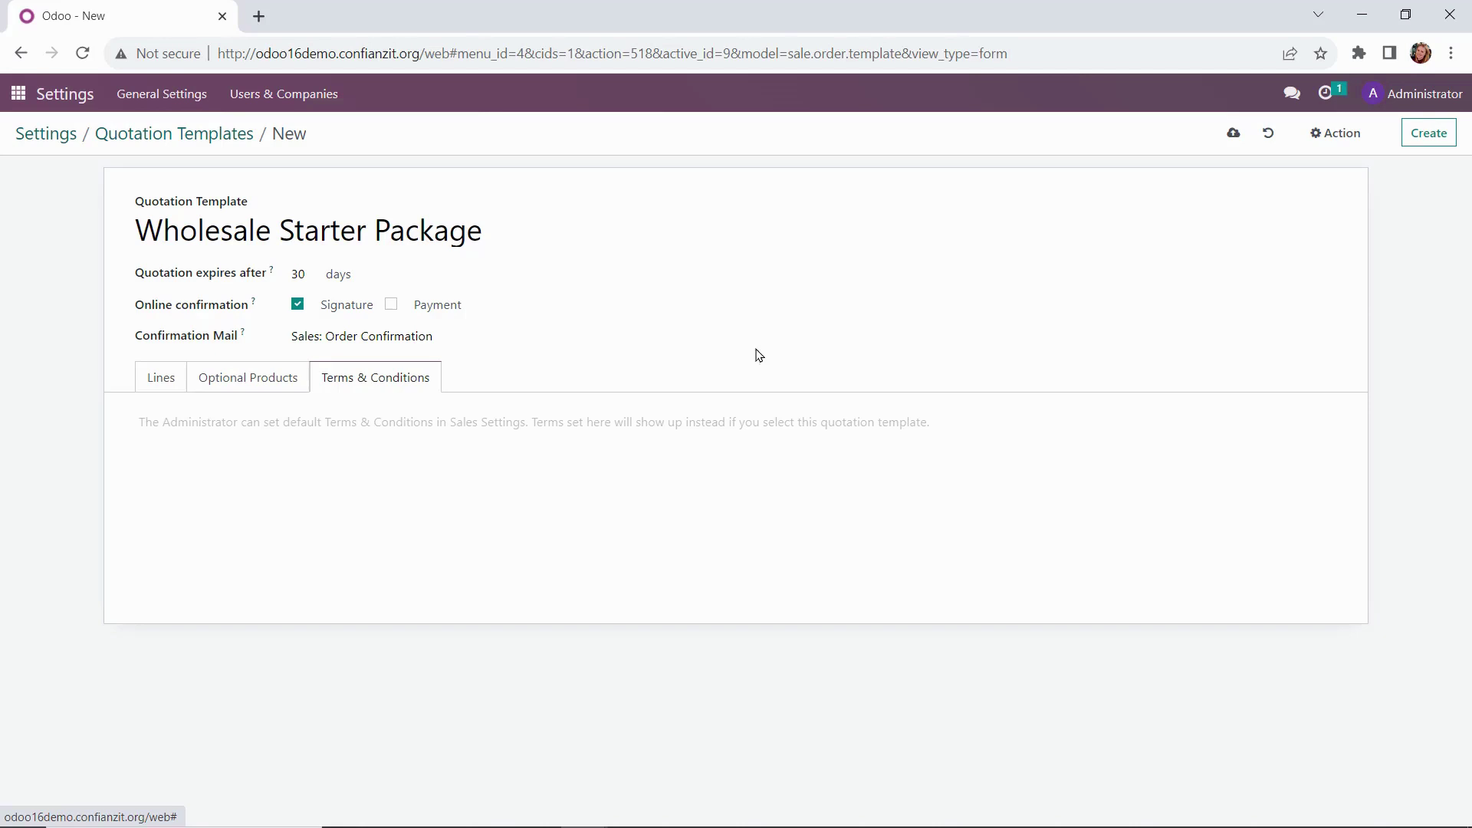
Step: Save the Wholesale Starter Package quotation template
click(1230, 135)
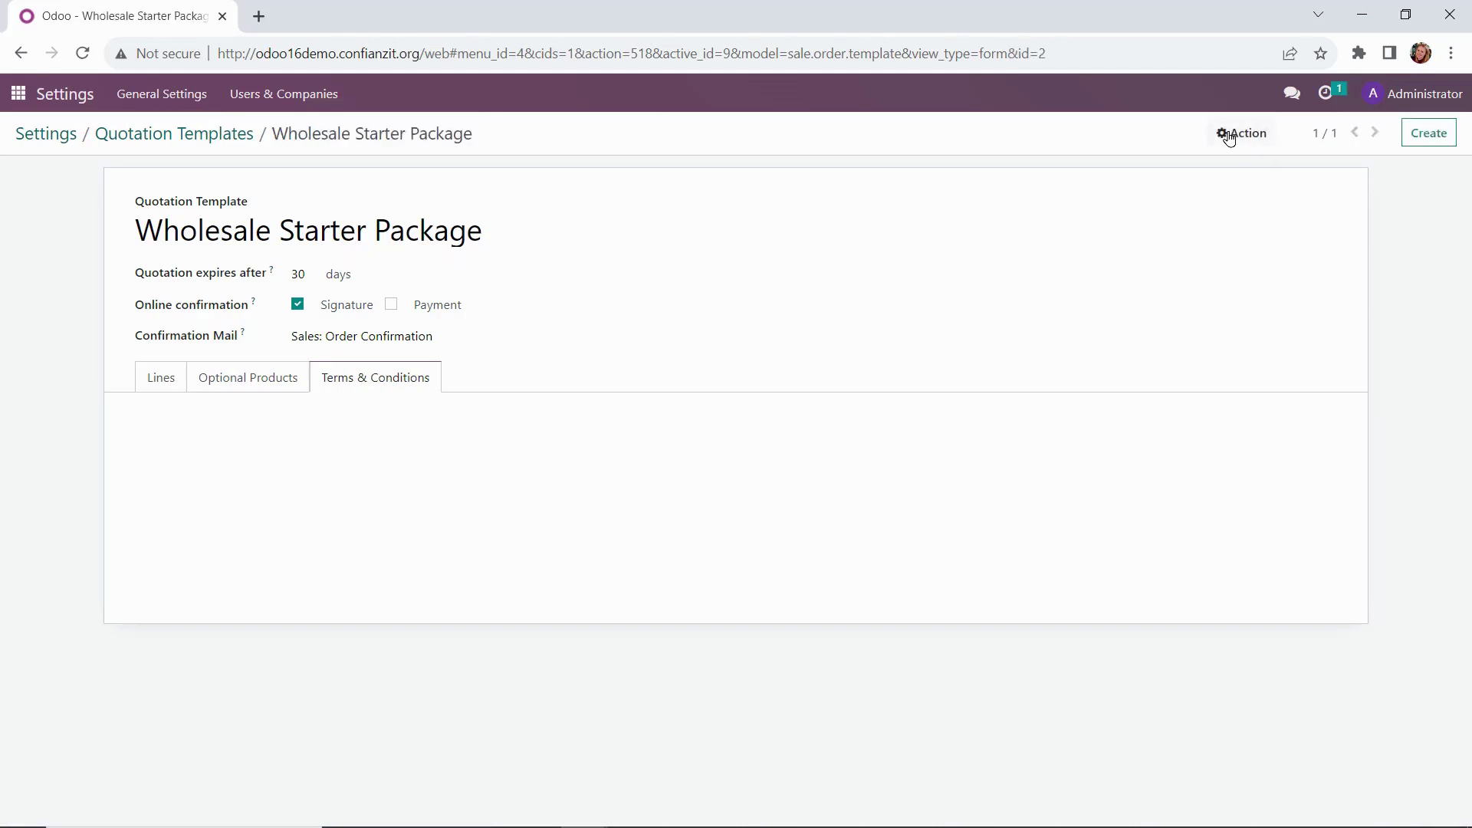
Step: Create a new quotation in the Sales app with Cuts & Cocktails as the customer
click(14, 95)
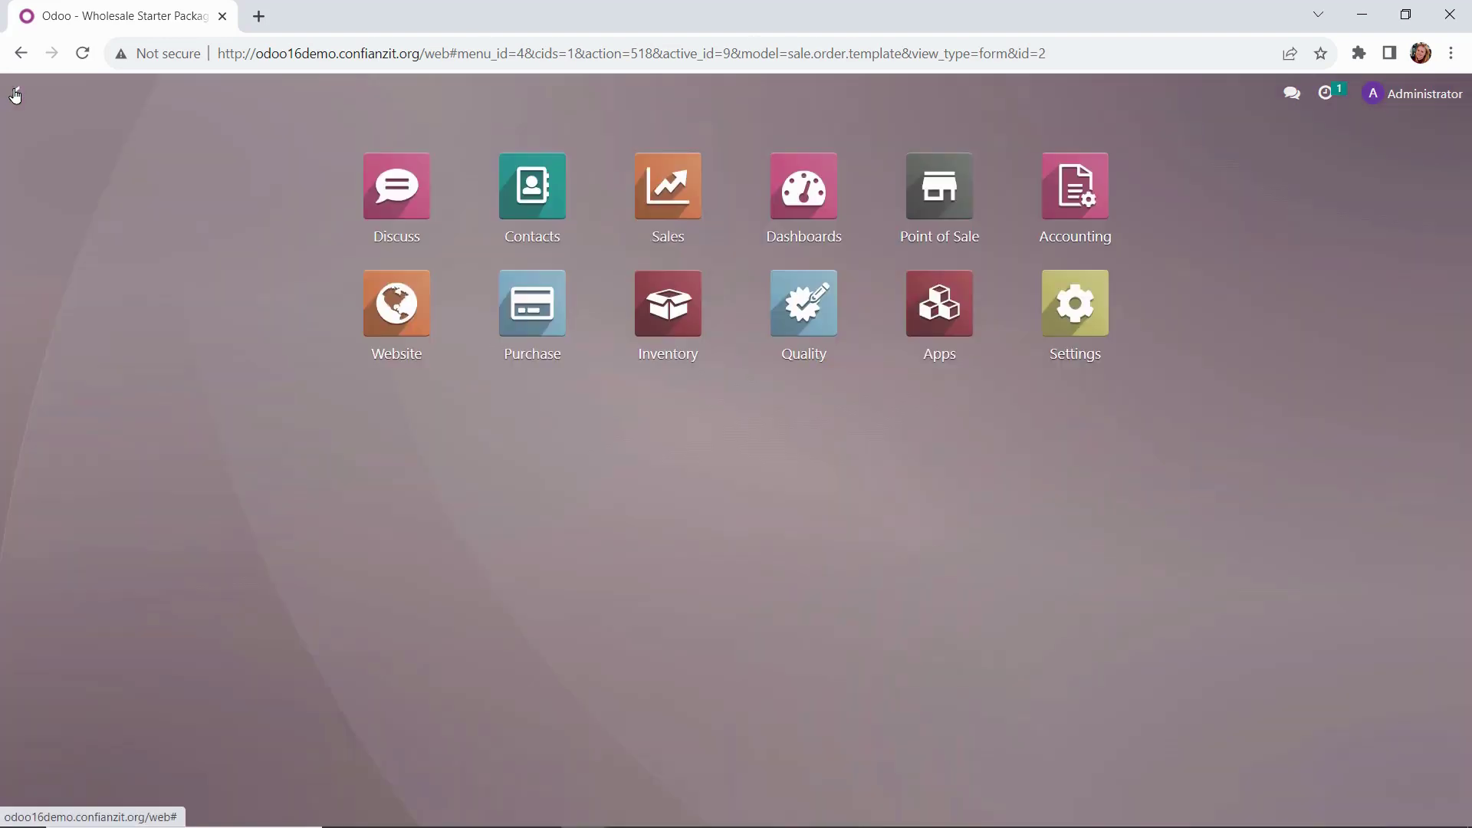
click(659, 193)
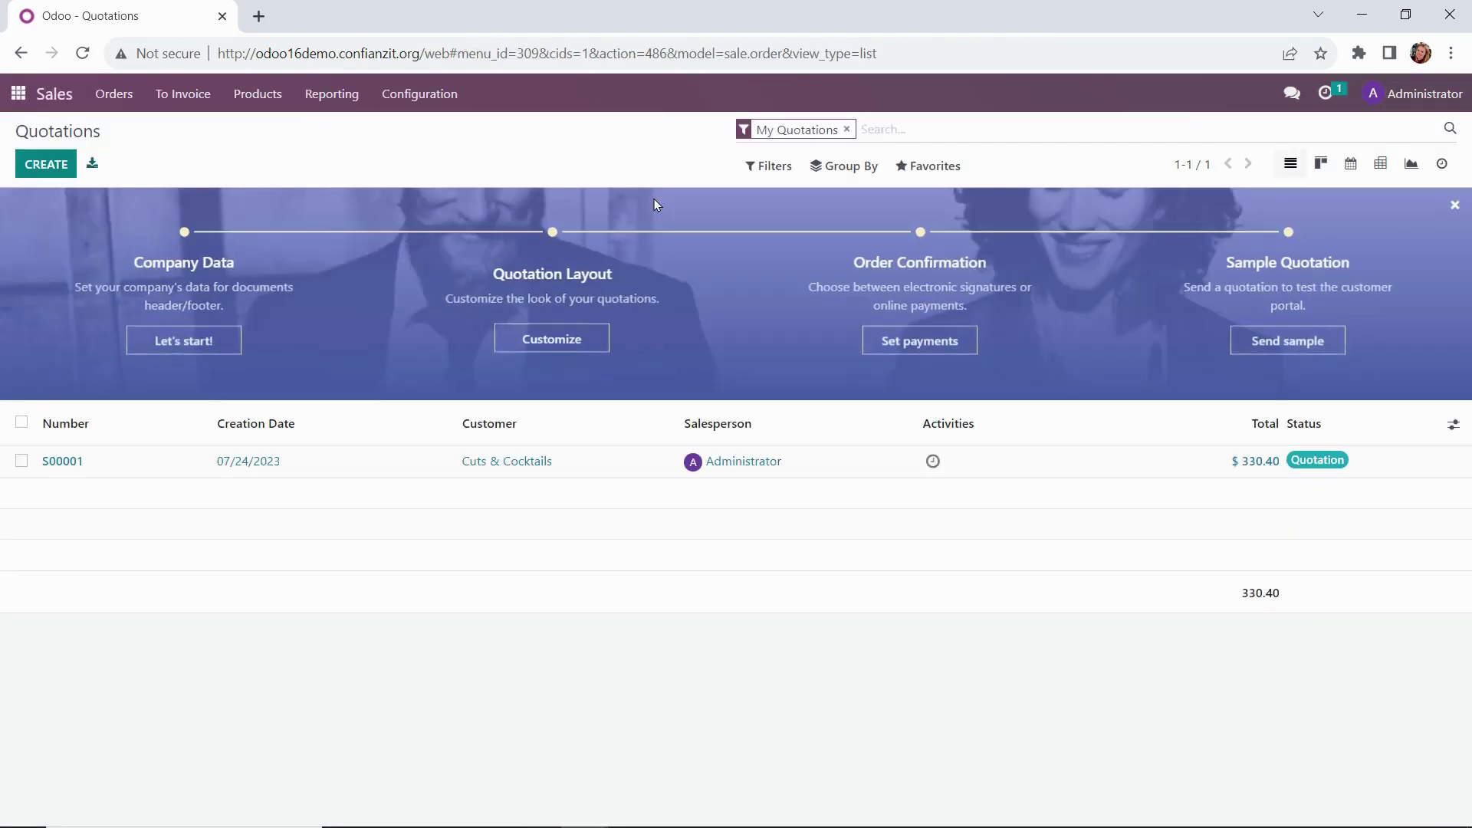
click(30, 166)
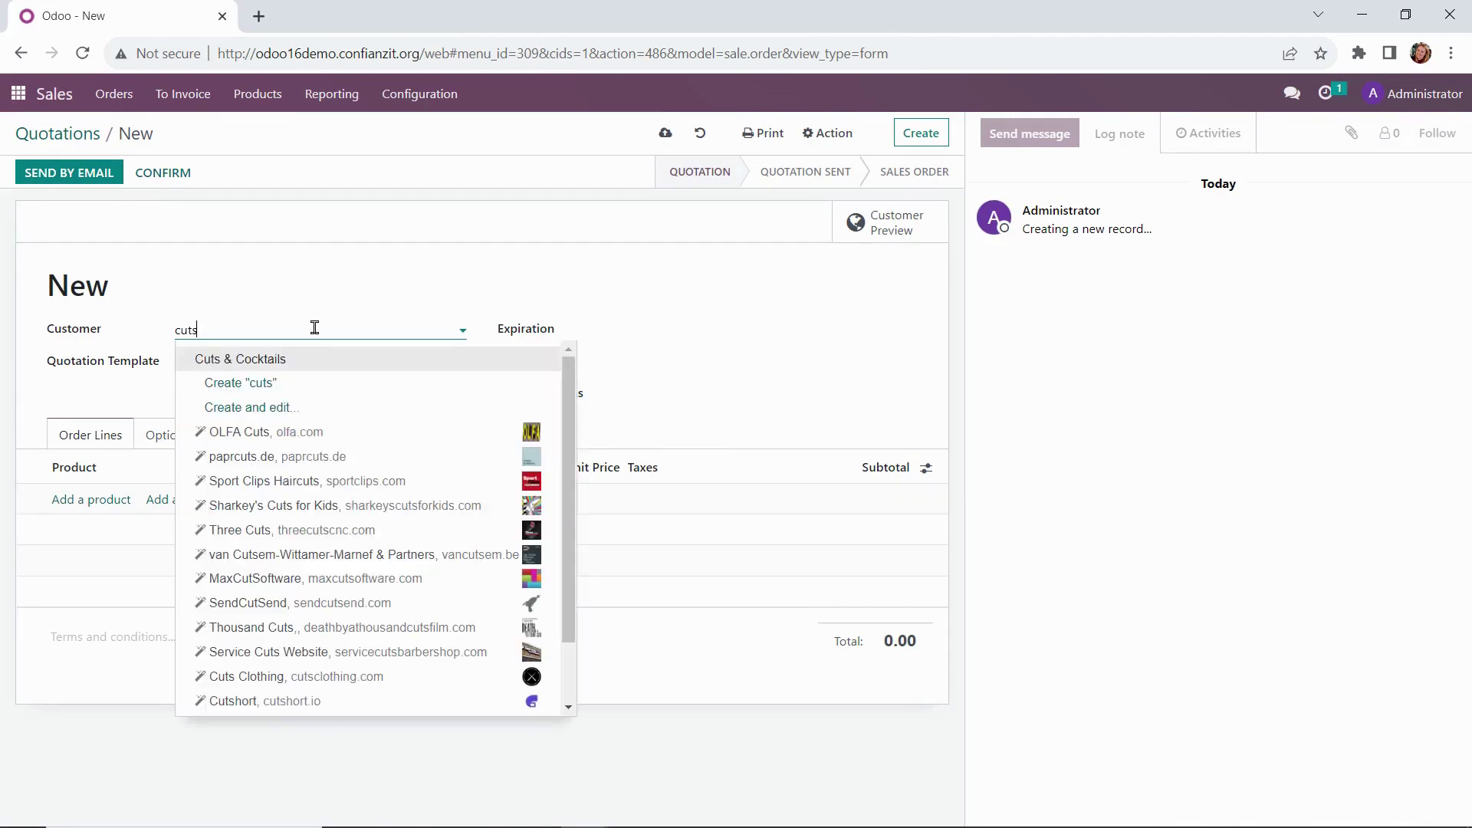
click(295, 372)
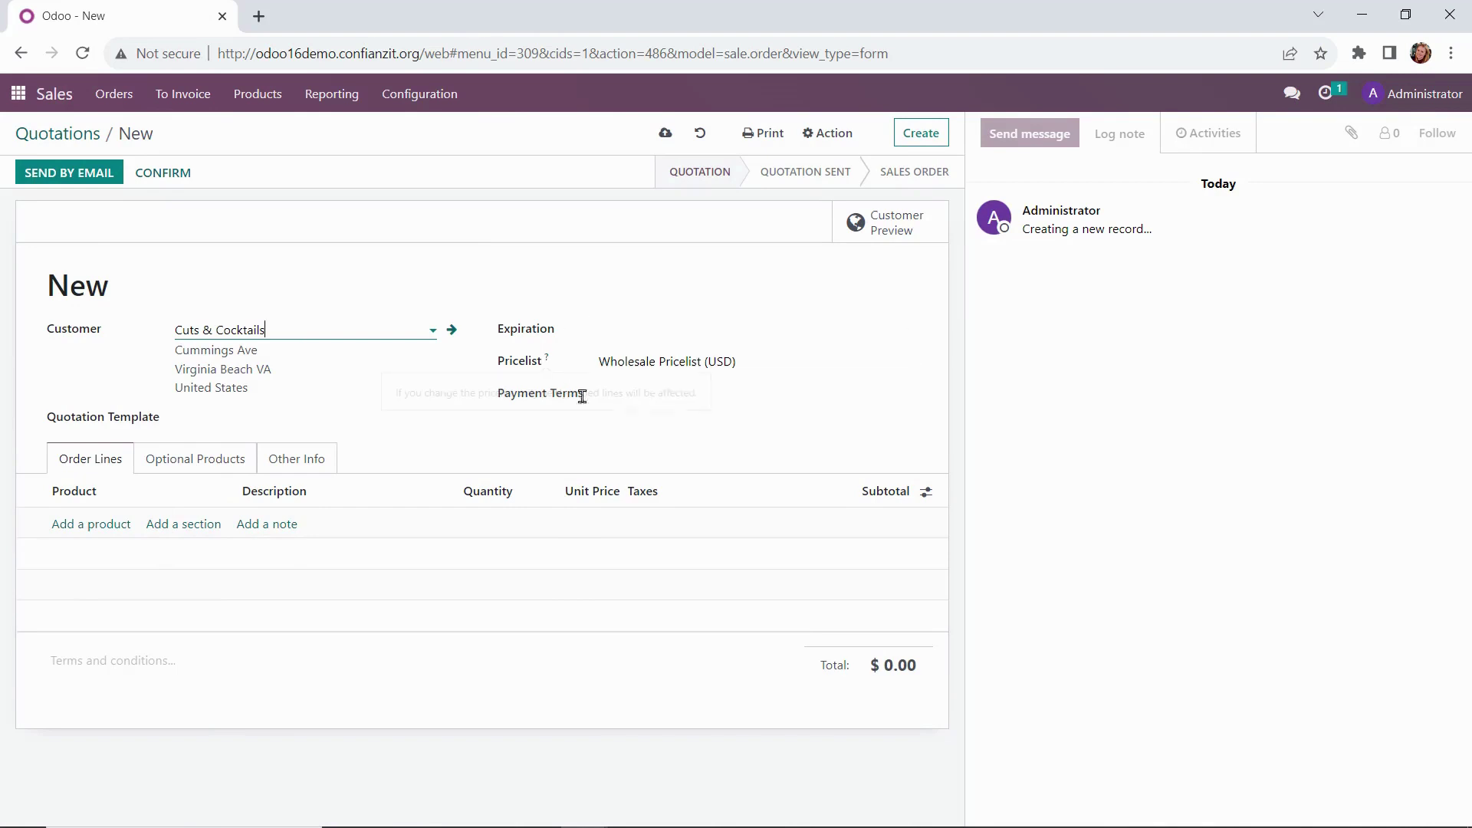
Step: Apply the Wholesale Starter Package template to fill the quotation's order lines
click(261, 418)
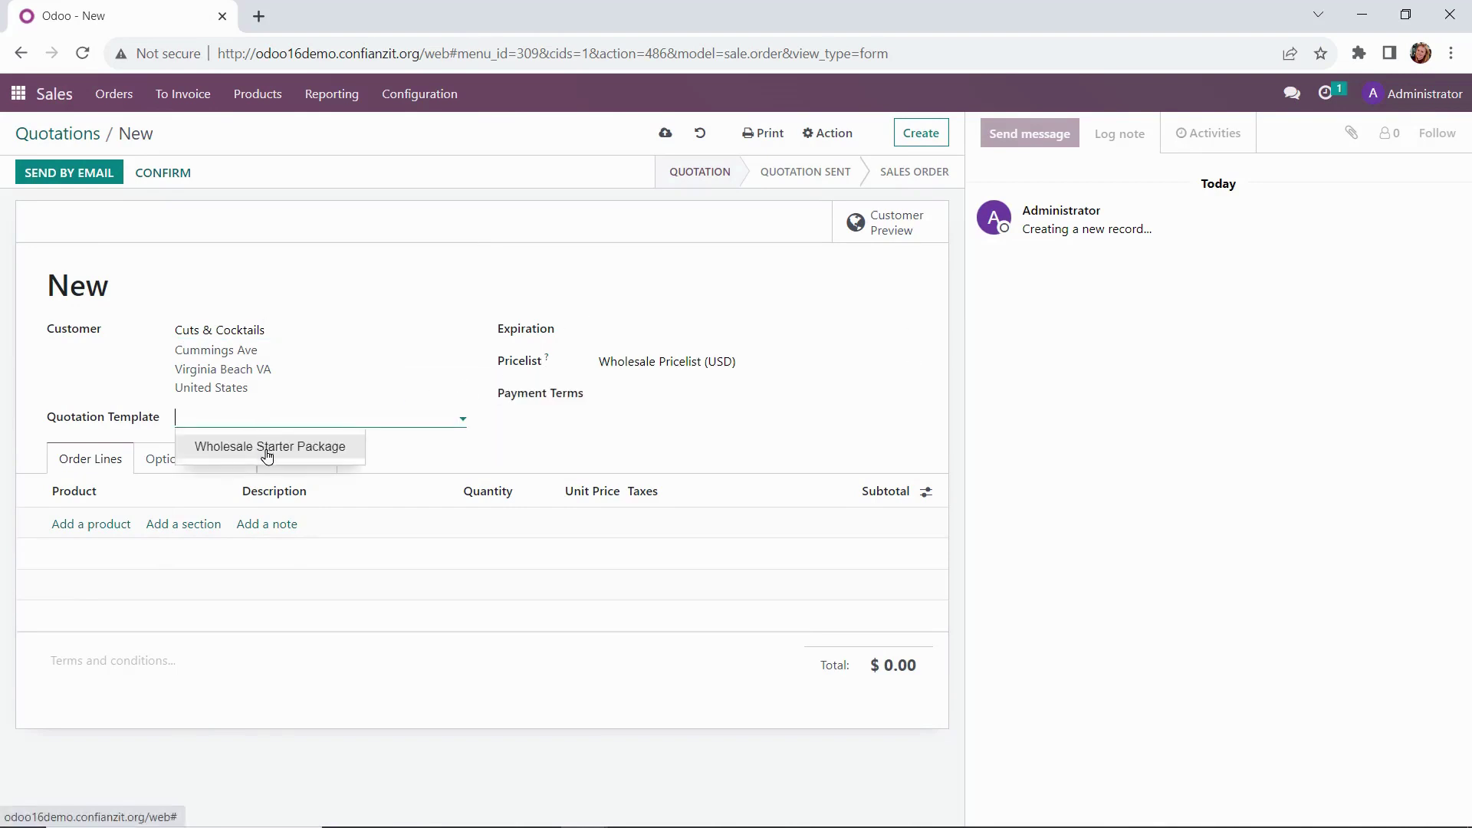
click(266, 450)
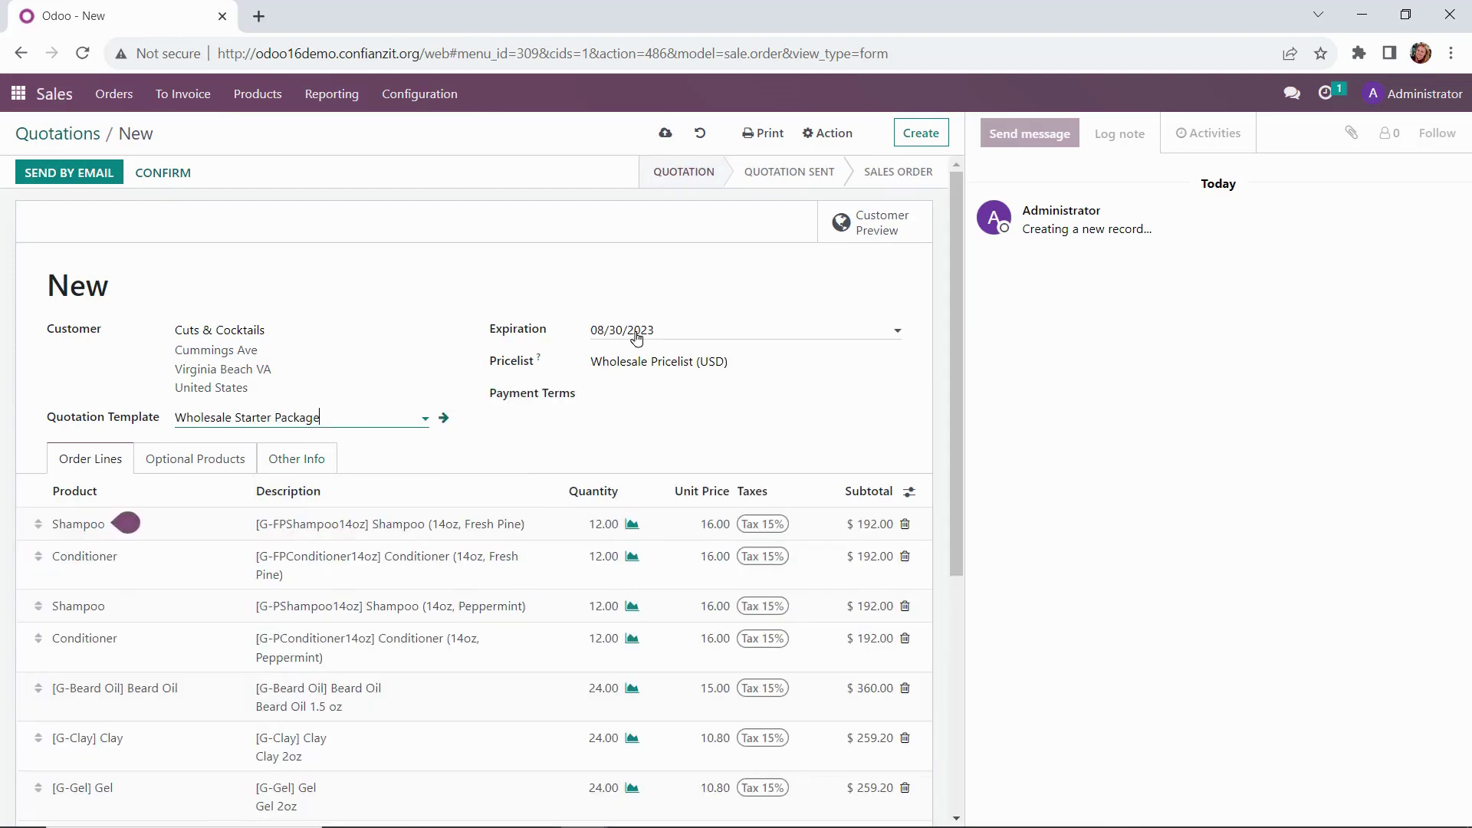
scroll(392, 717, down, 5)
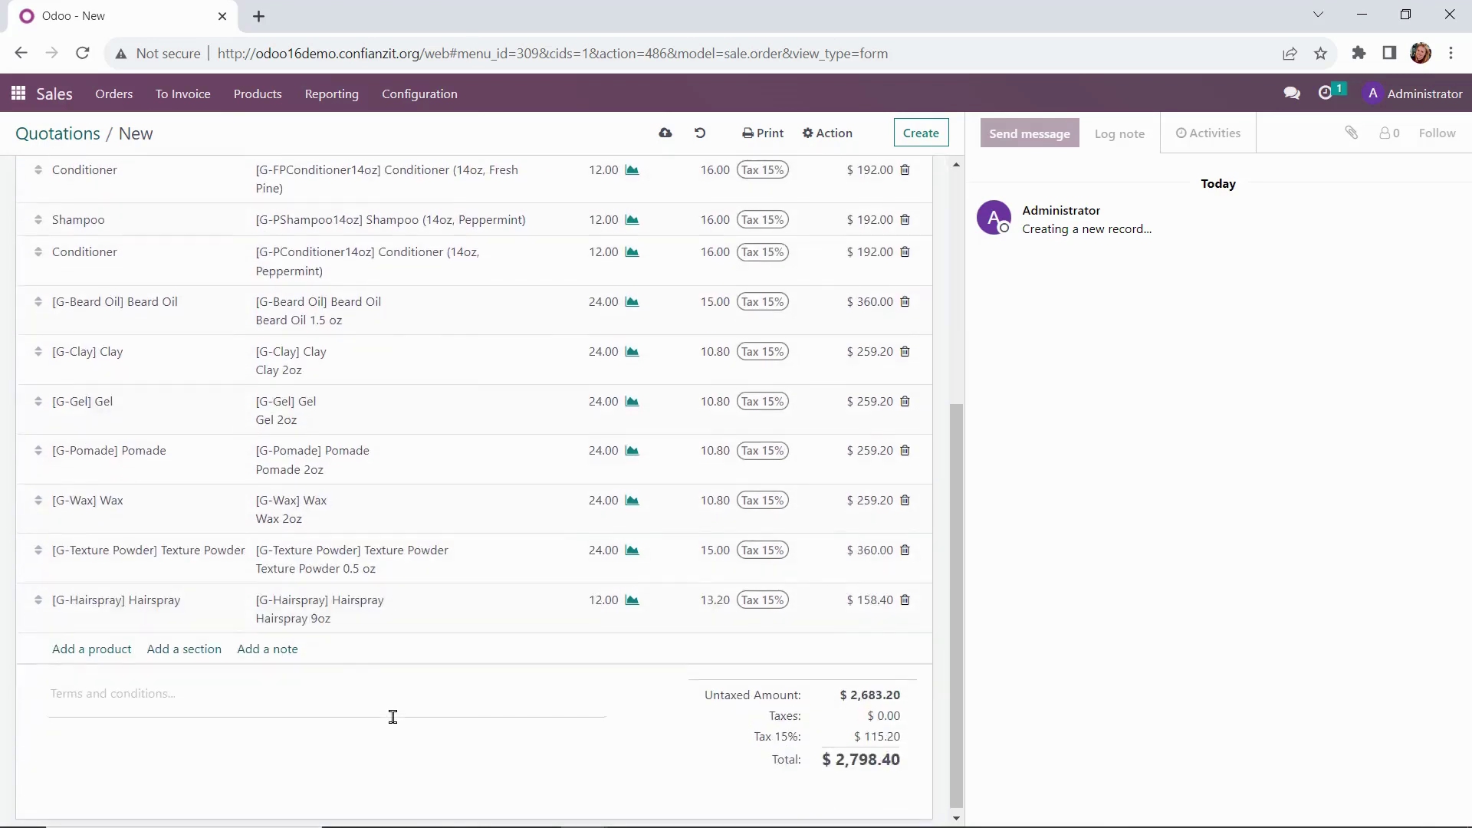
scroll(392, 713, up, 5)
Step: Set the quotation's payment terms to 30 Days
click(650, 383)
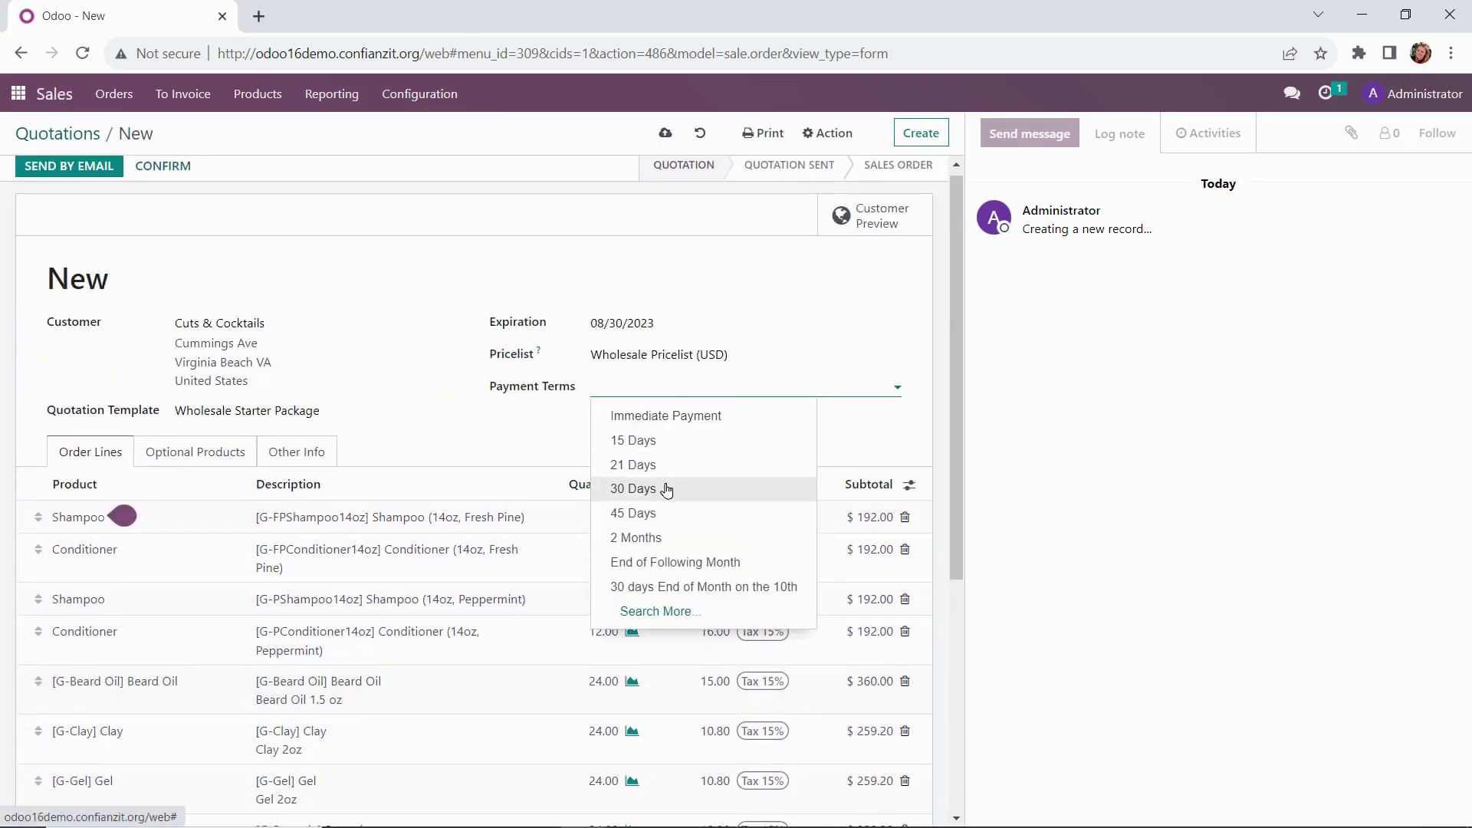
click(666, 489)
scroll(516, 424, down, 5)
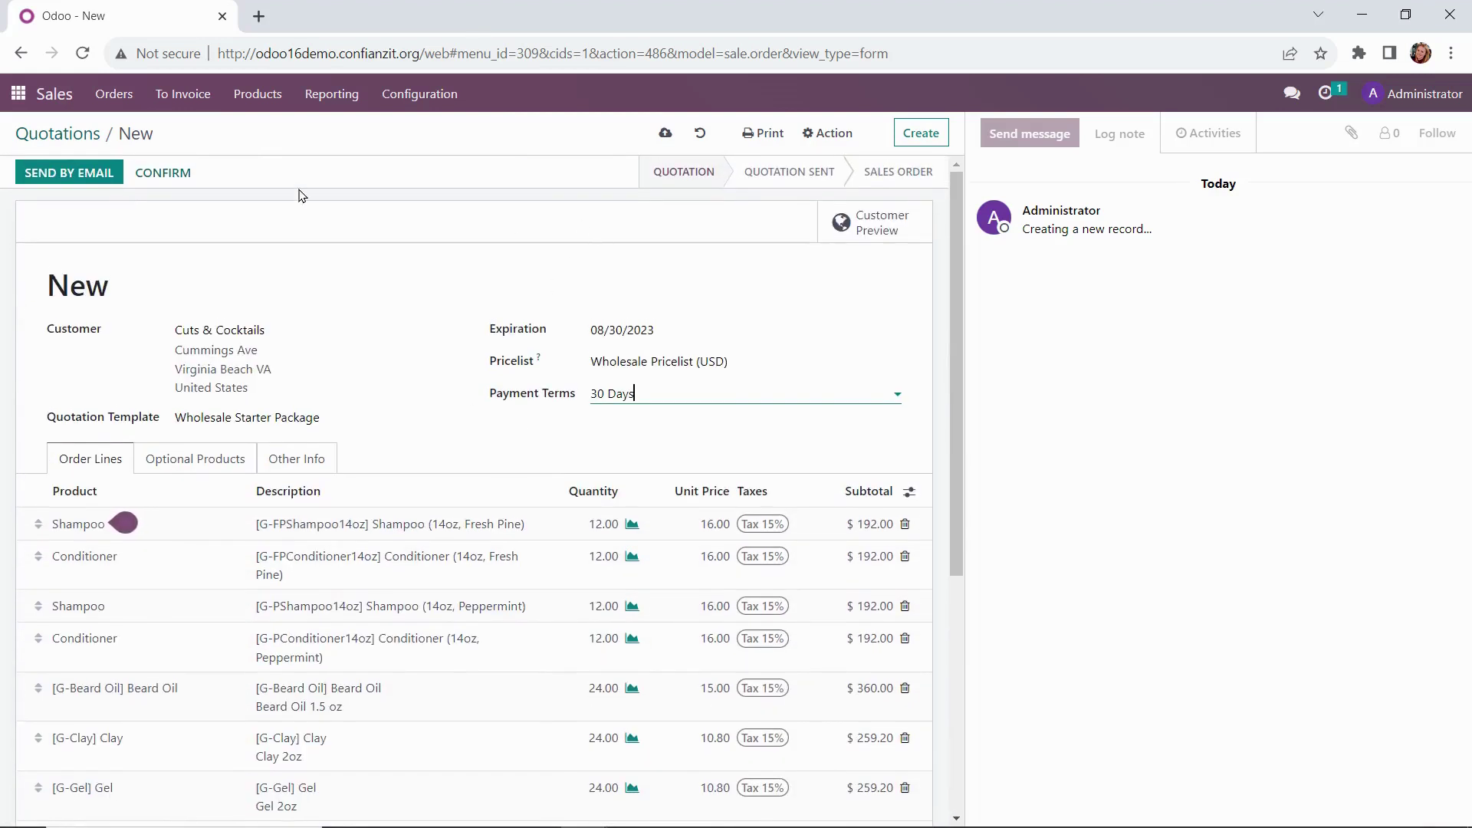
Step: Email quotation S00004 with its PDF to Cuts & Cocktails, leaving the contact details unchanged
click(87, 178)
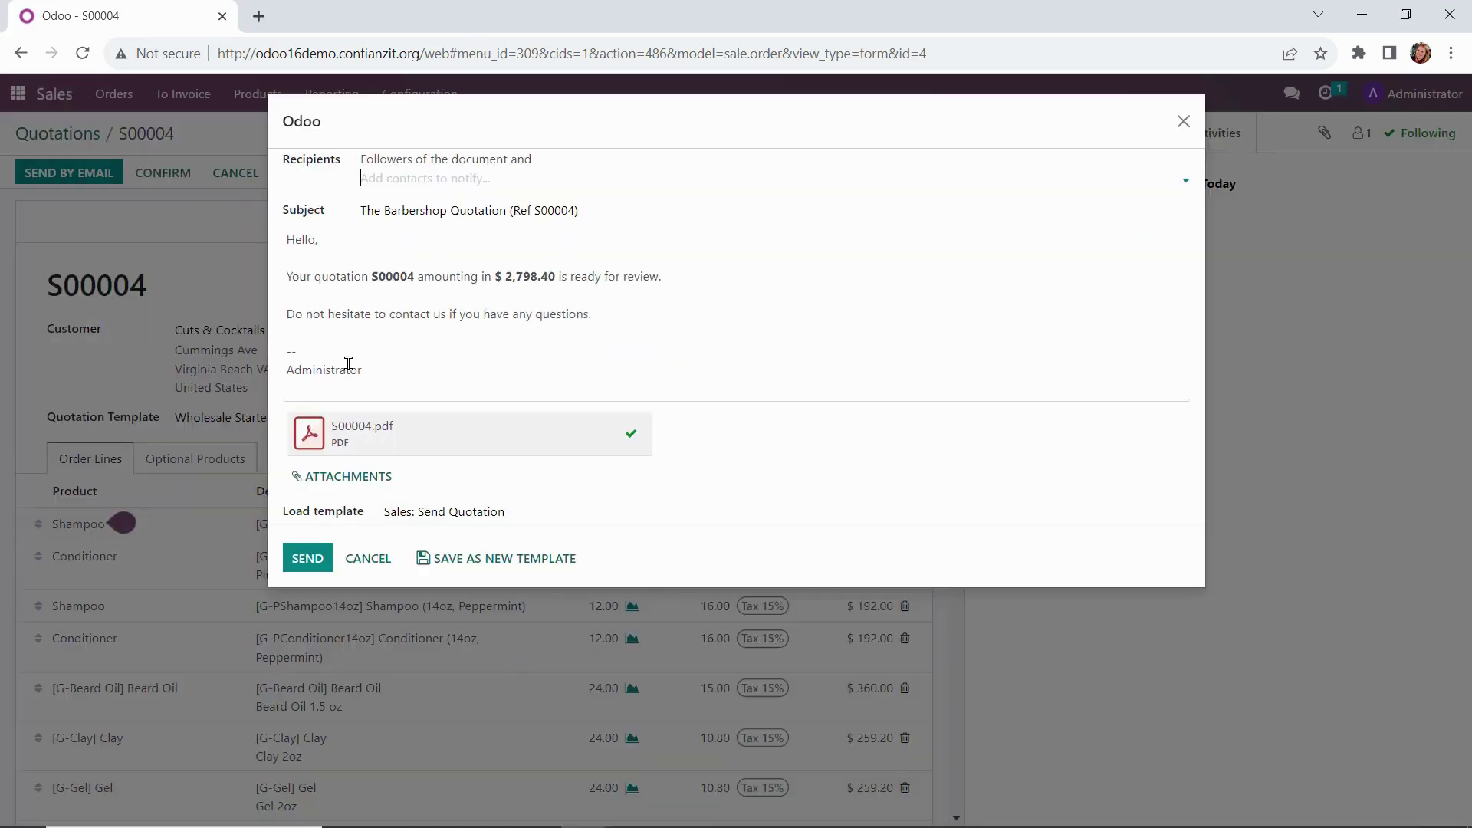
click(331, 557)
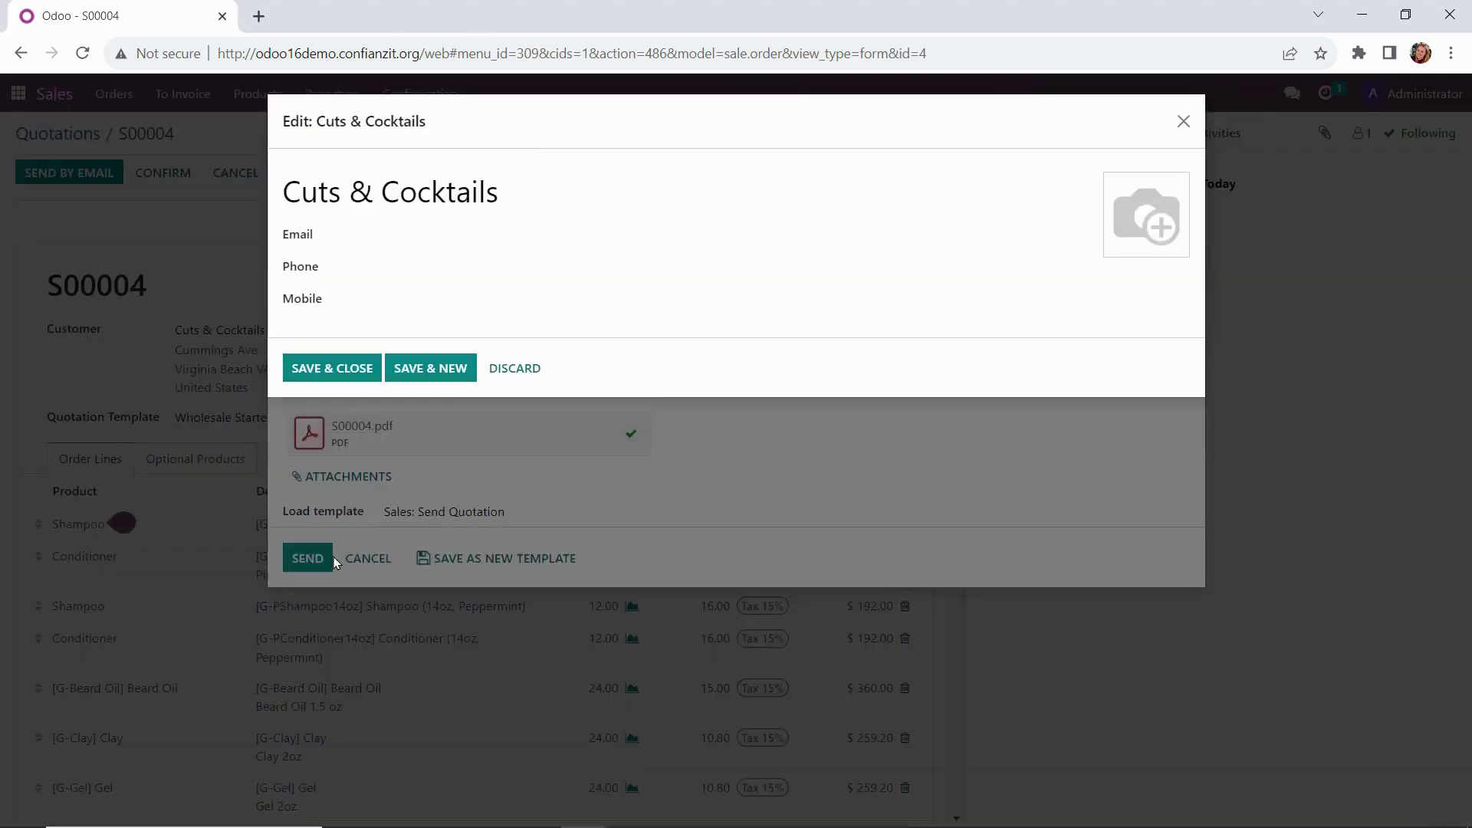
click(506, 369)
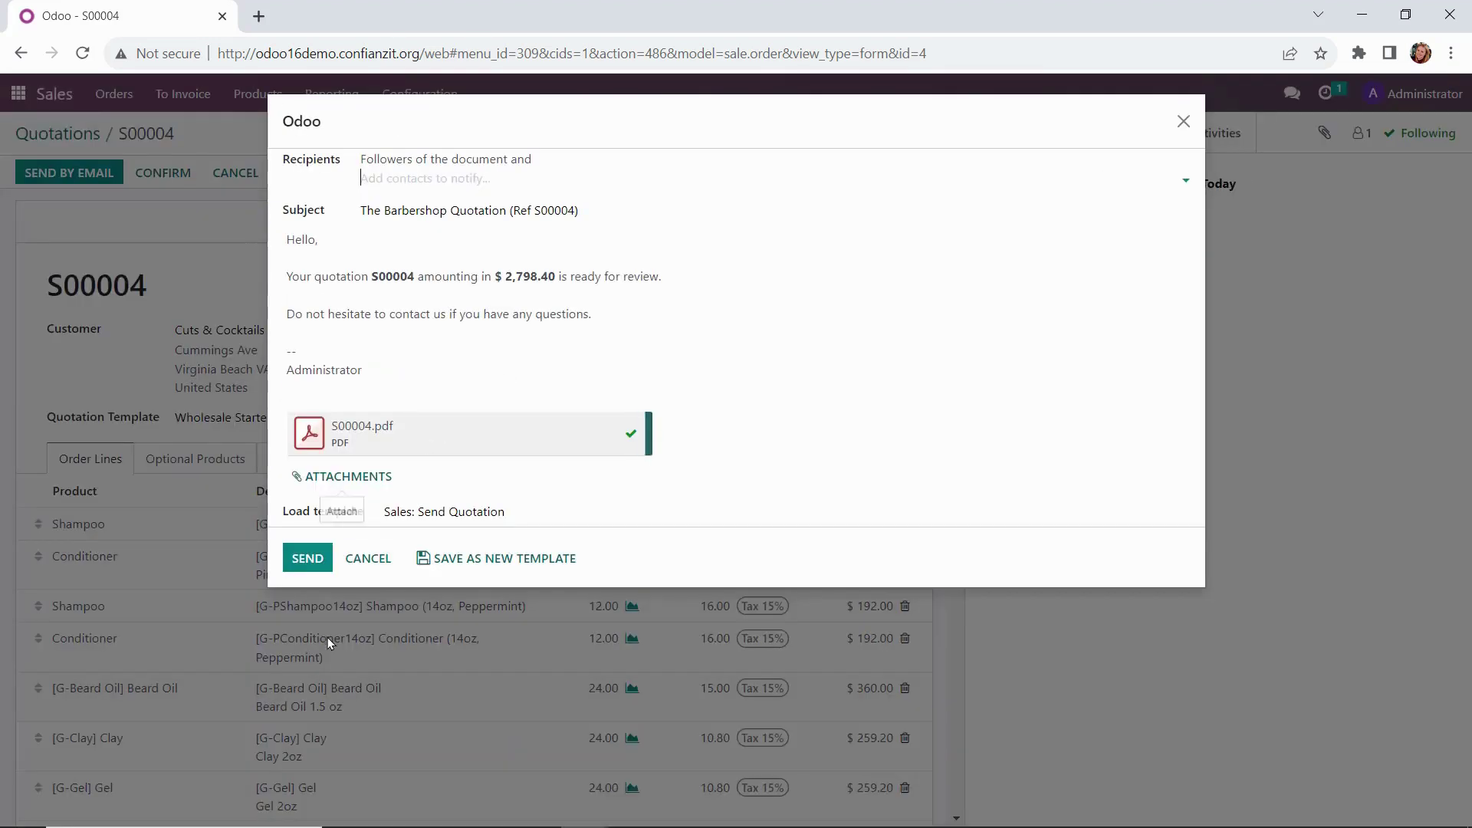
click(310, 564)
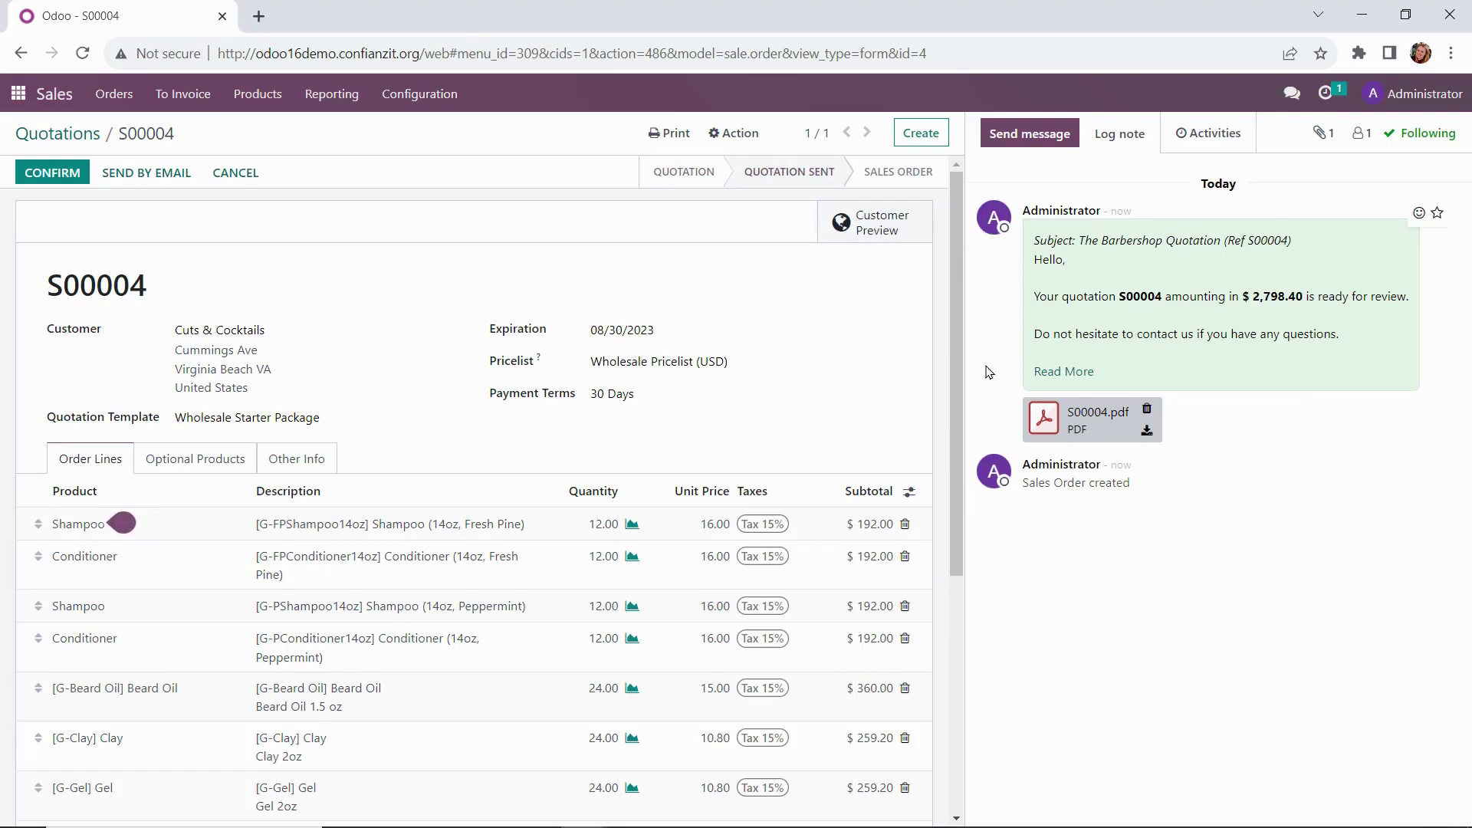
Step: In the customer preview, accept and sign S00004 with the auto-generated signature
click(882, 235)
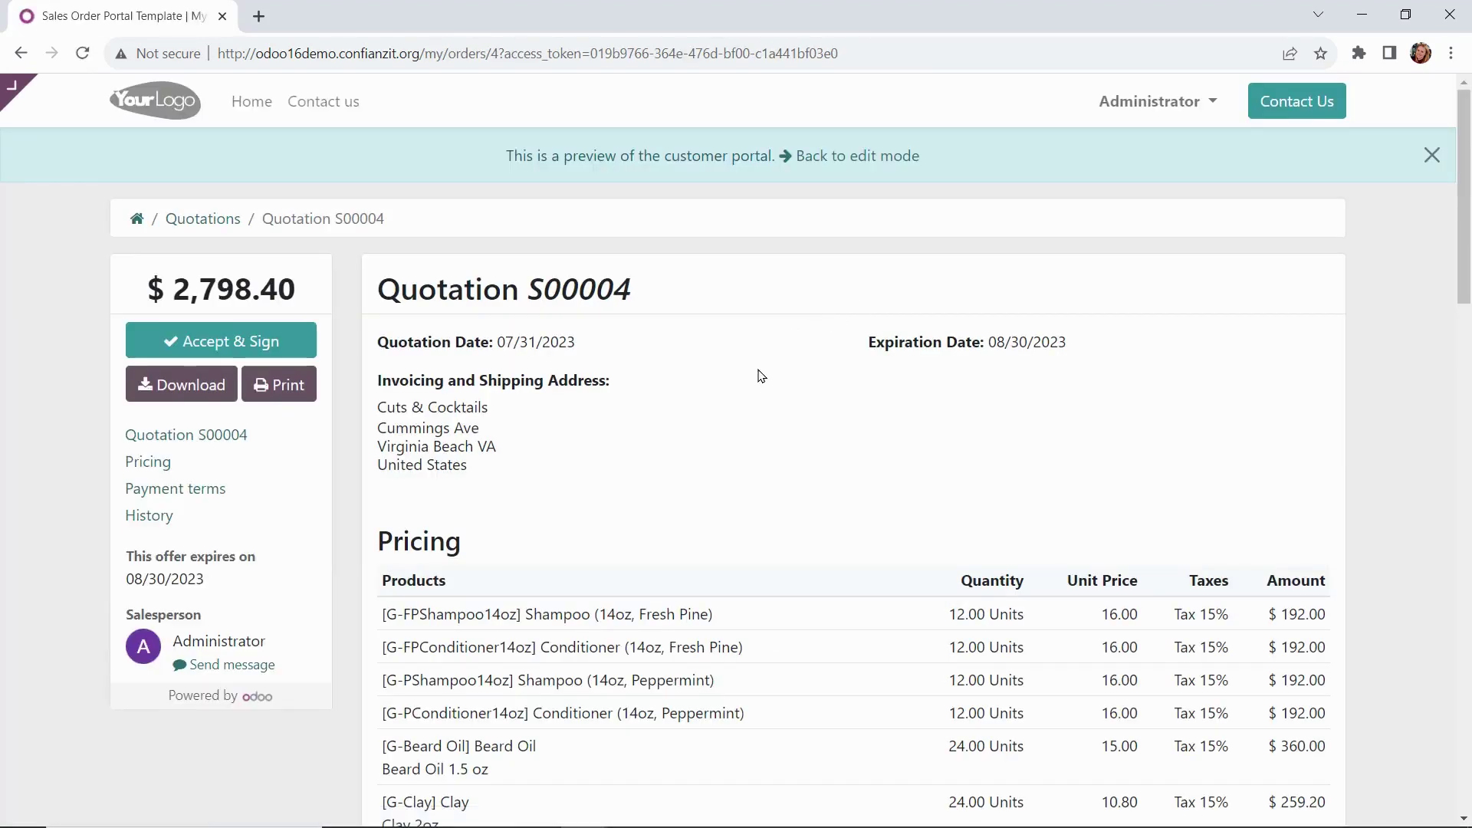
scroll(761, 375, down, 6)
scroll(758, 595, up, 5)
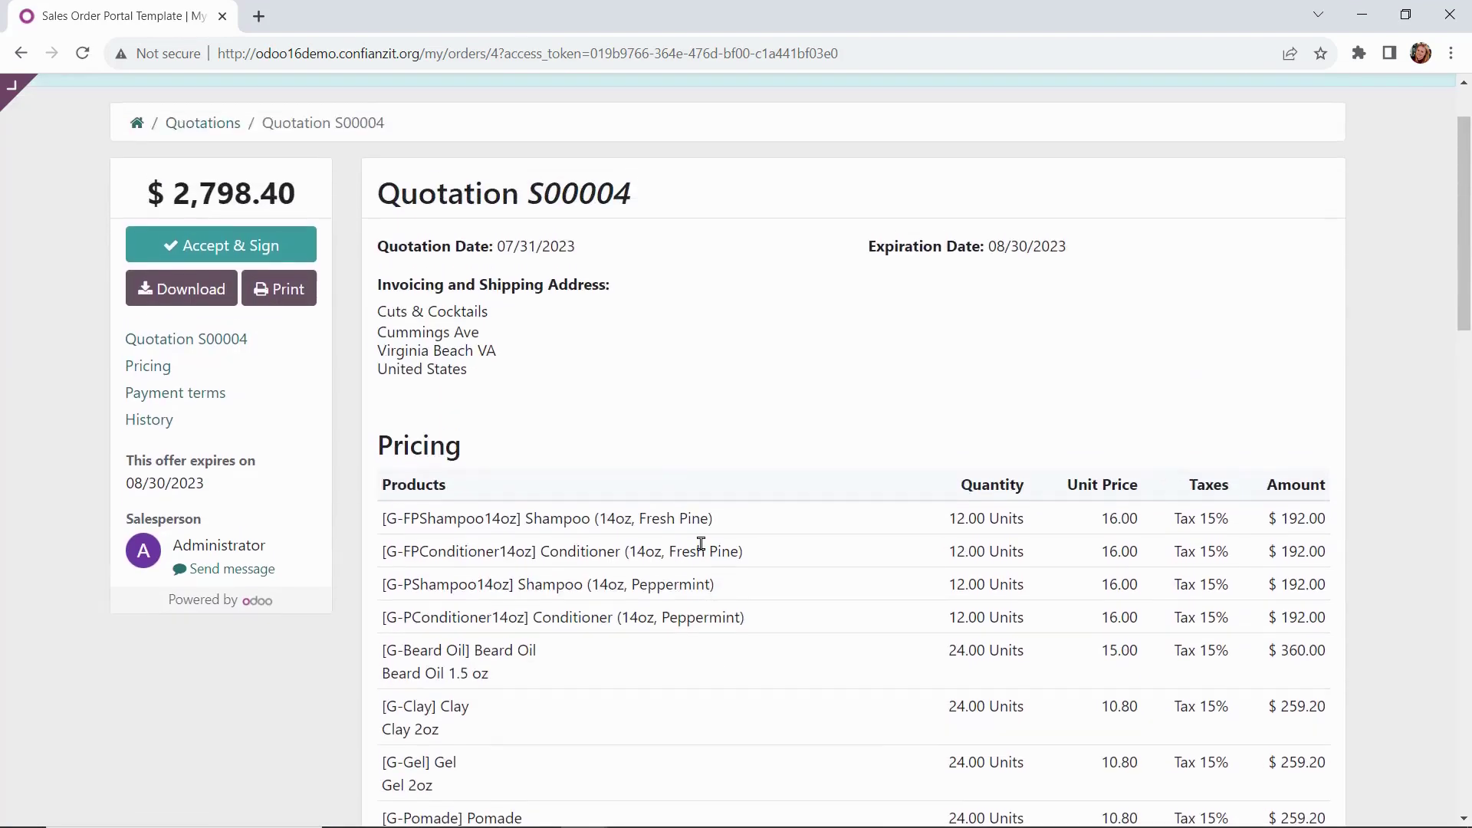
click(215, 257)
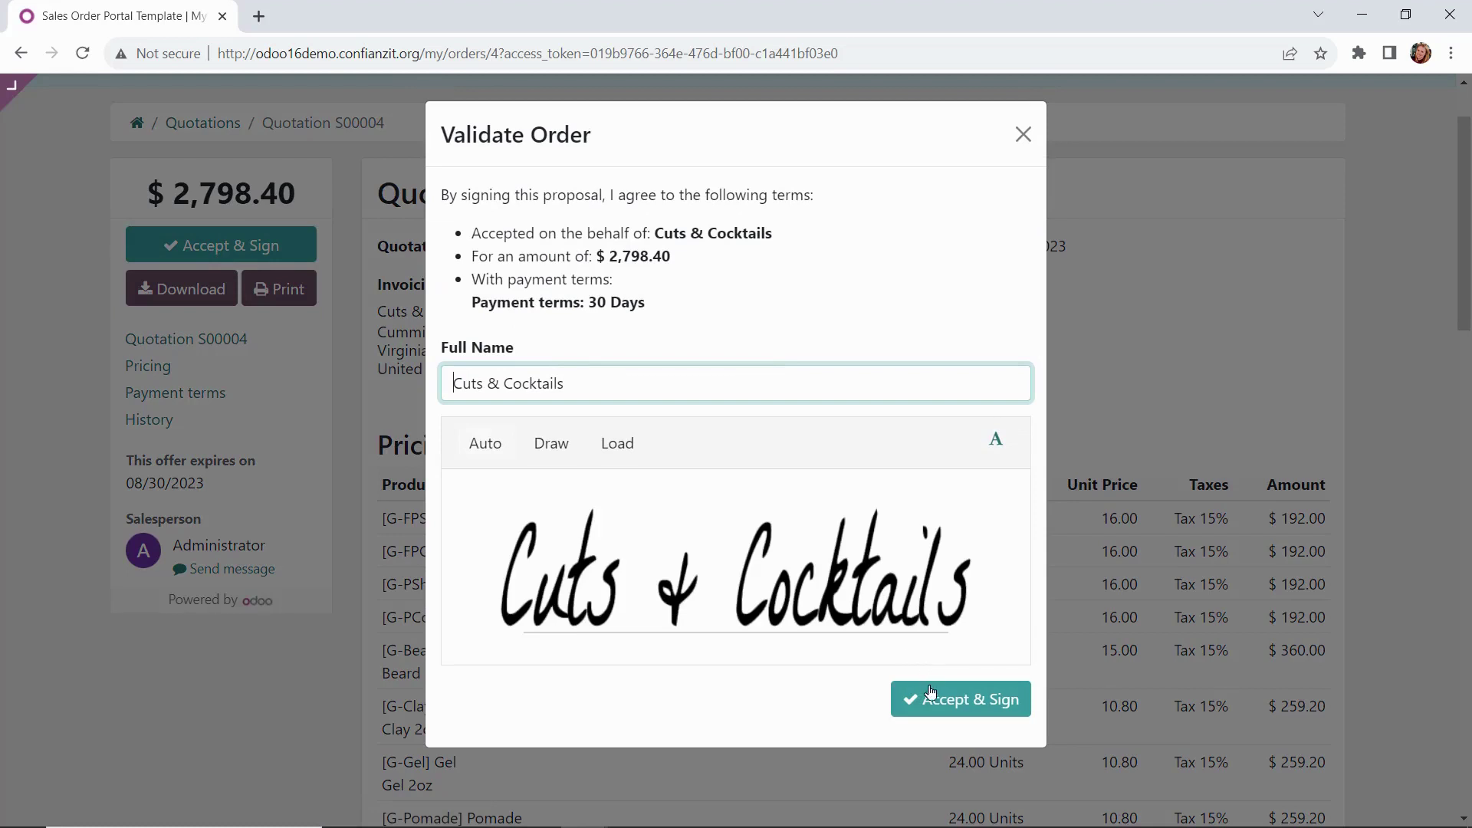
click(919, 709)
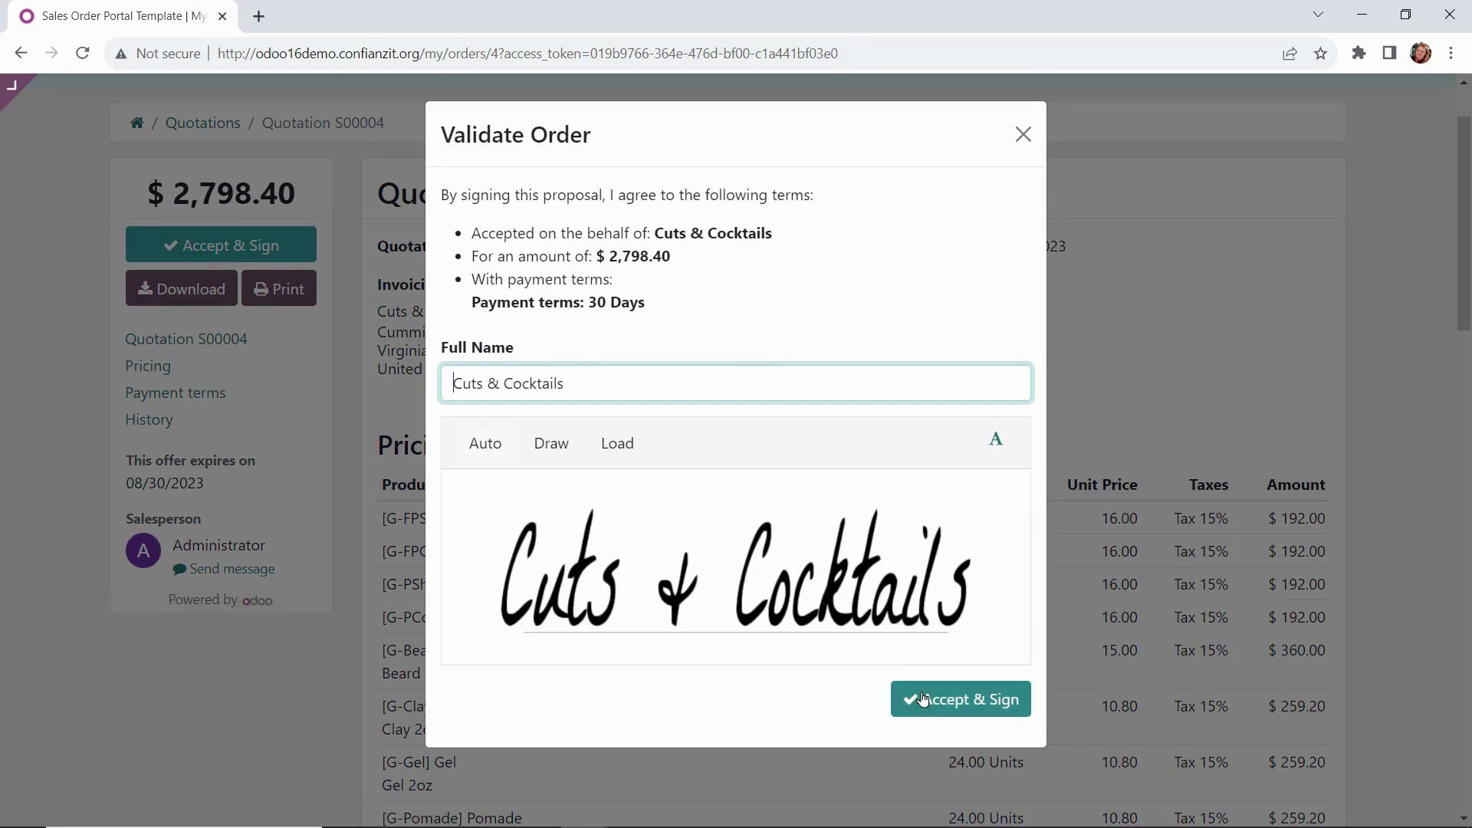
click(922, 699)
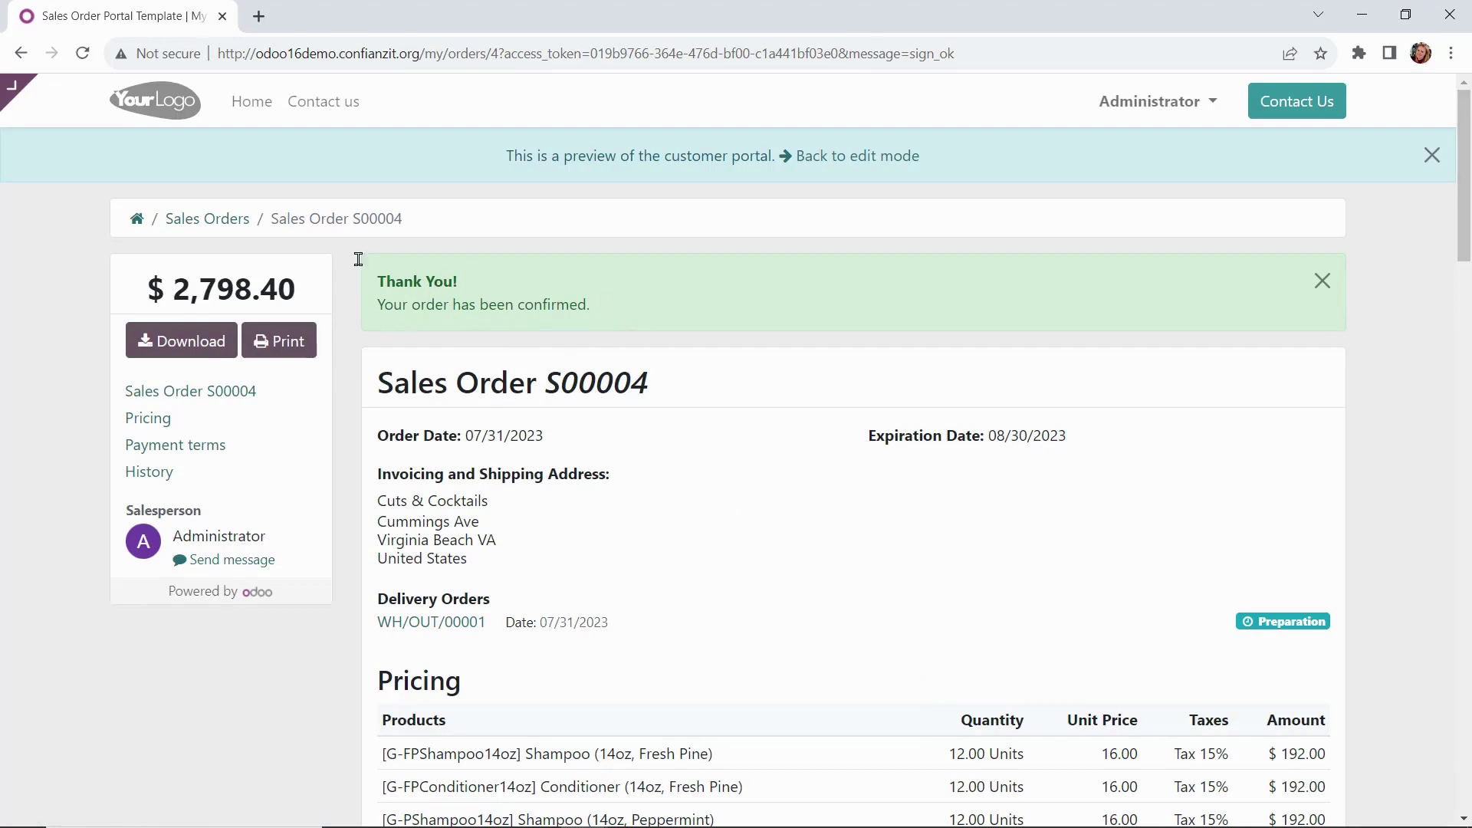
Step: Return to the Sales app and open order S00004 to see the customer's signature and confirmation
click(18, 96)
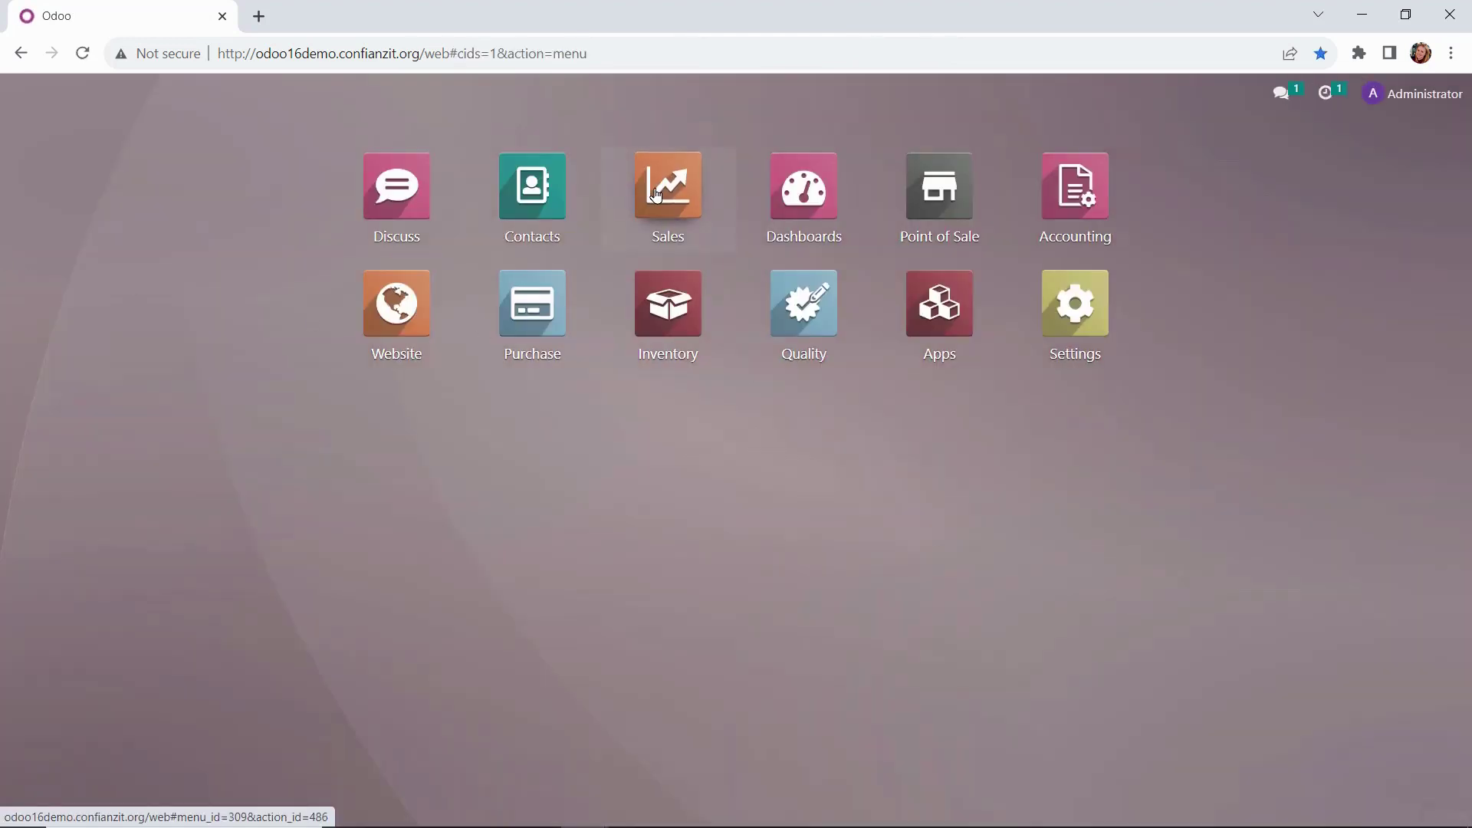
click(656, 194)
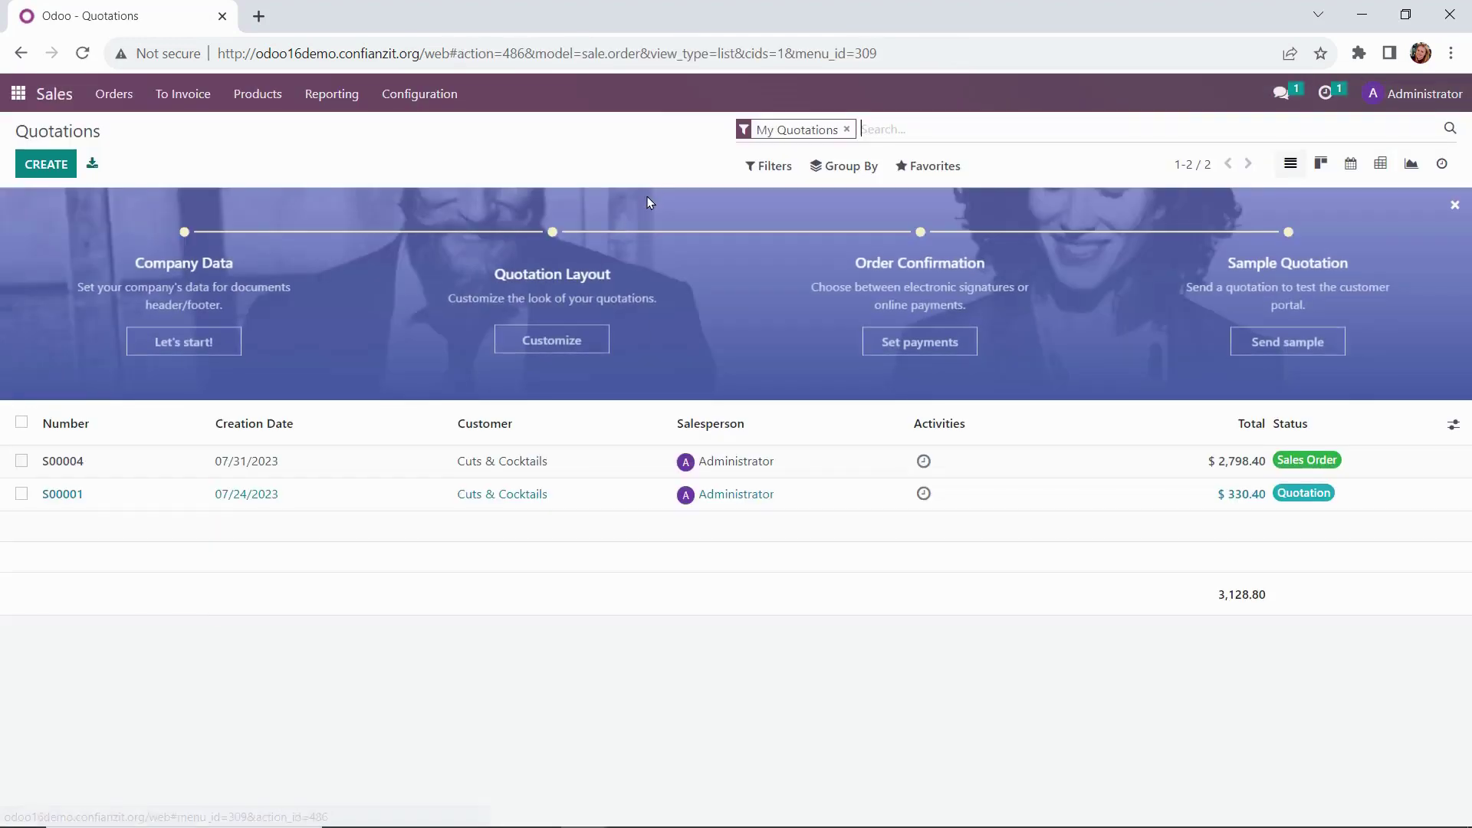
click(1326, 469)
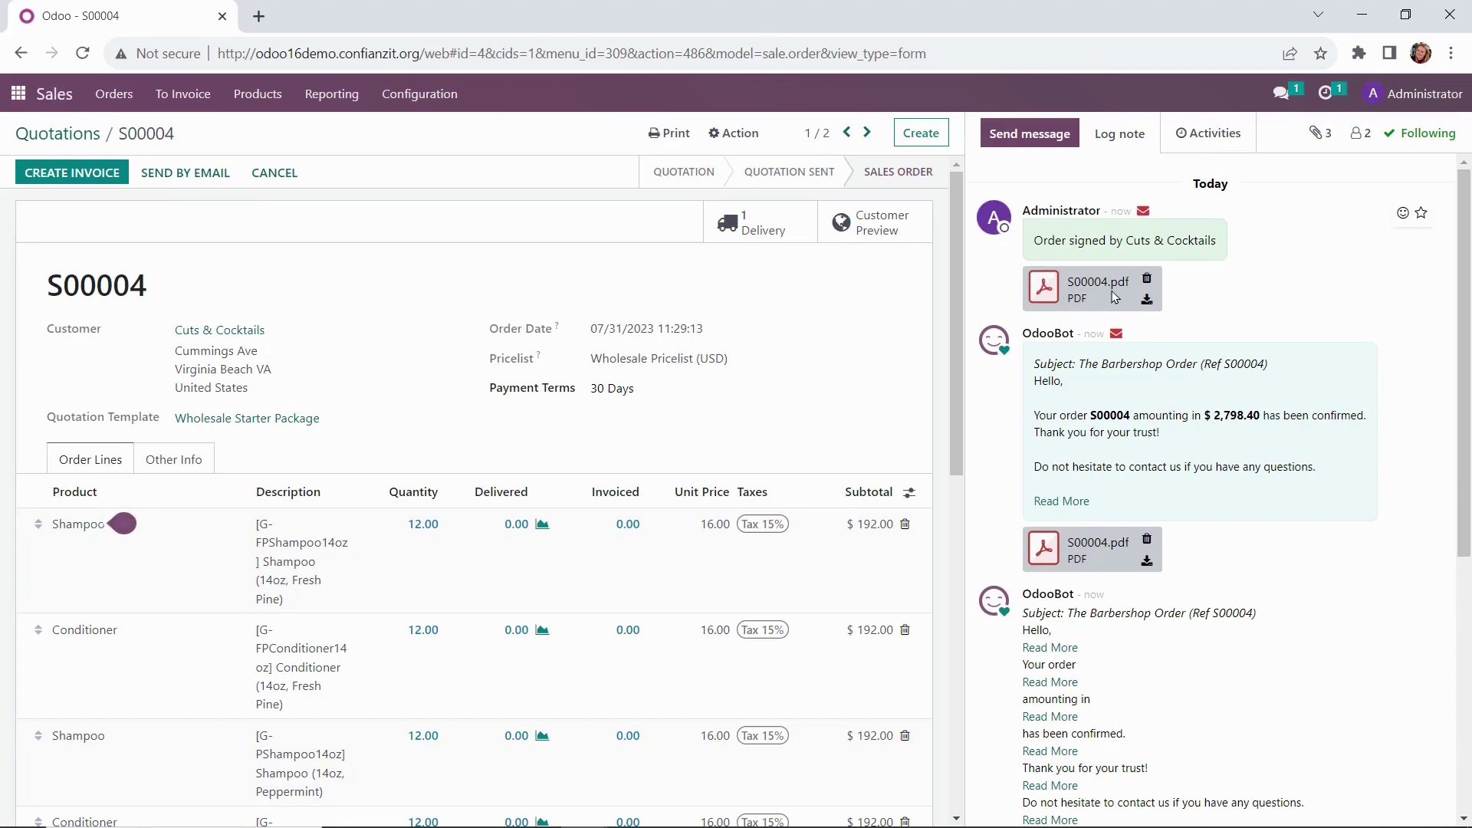
click(1056, 286)
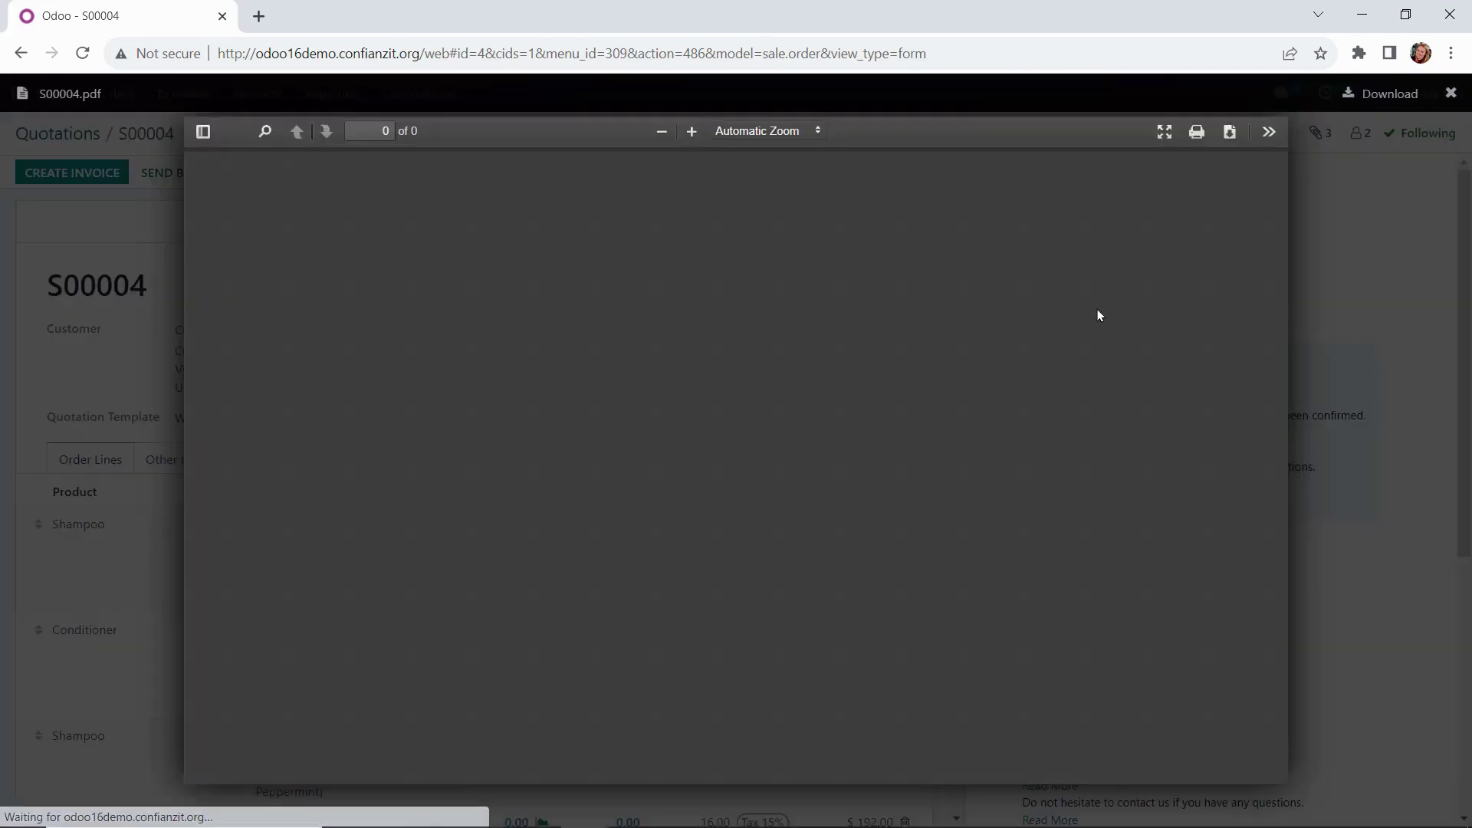
scroll(1225, 331, down, 10)
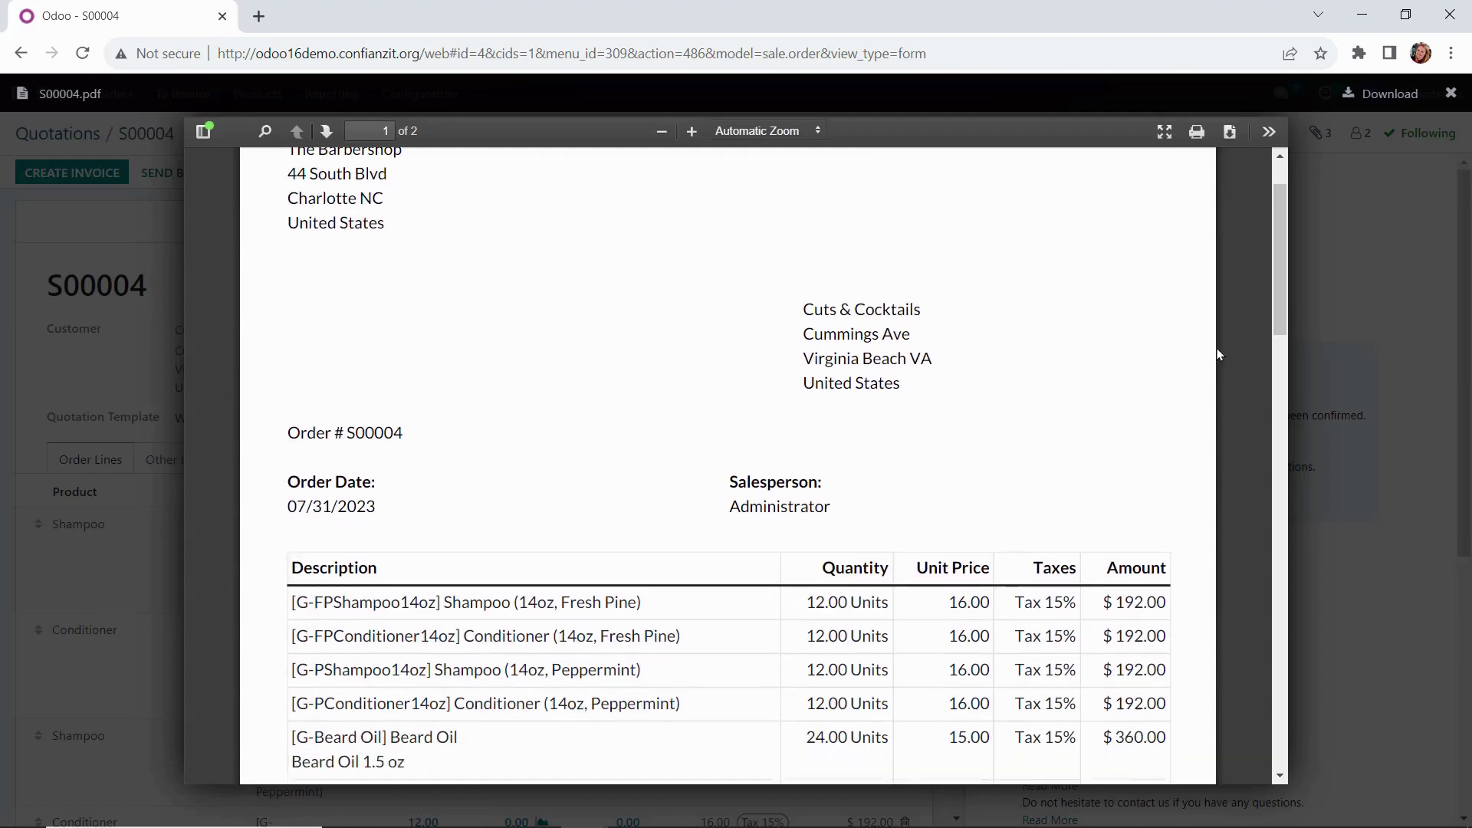
scroll(1185, 597, down, 6)
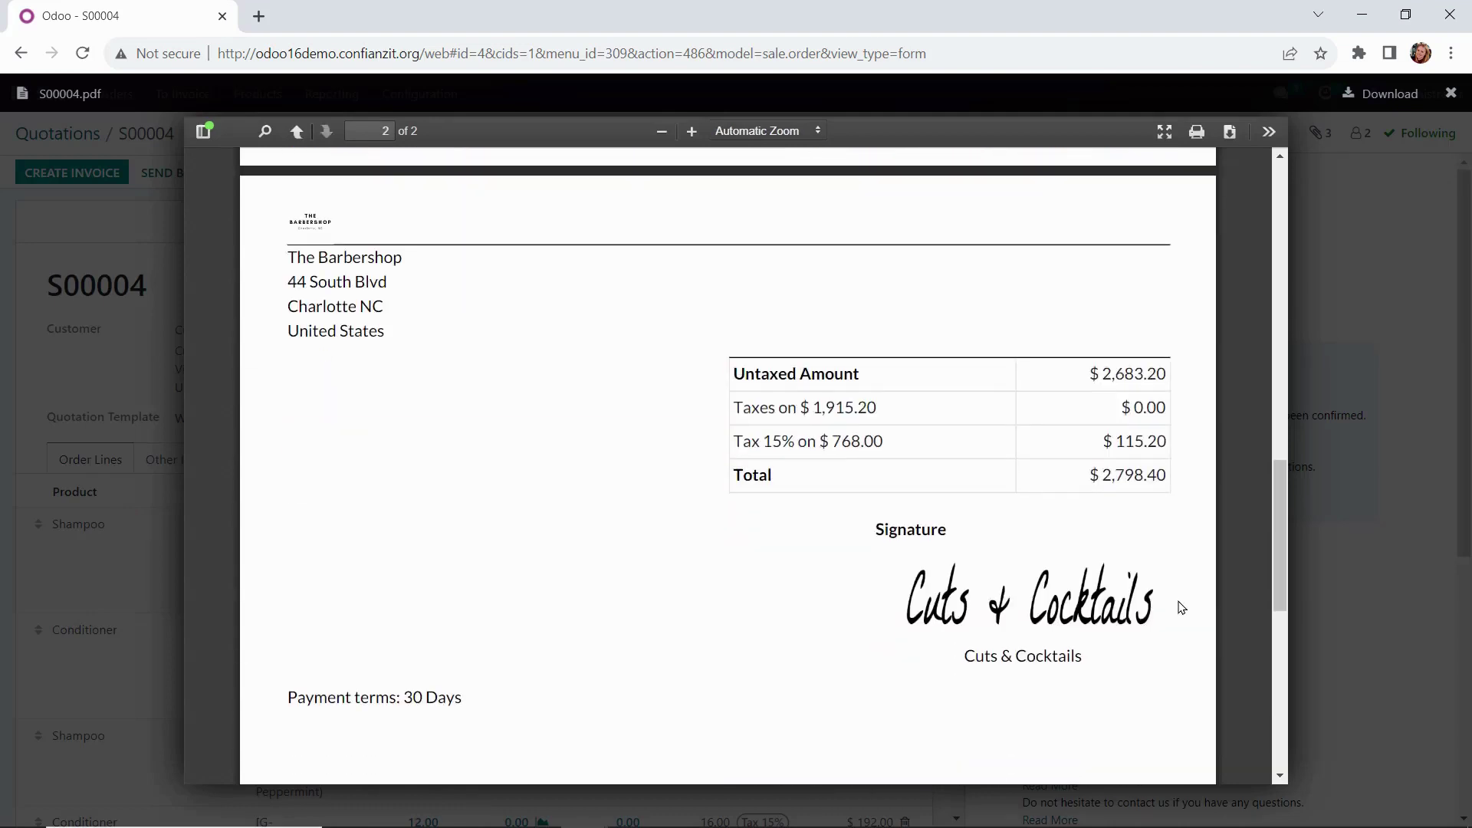
scroll(1196, 609, up, 4)
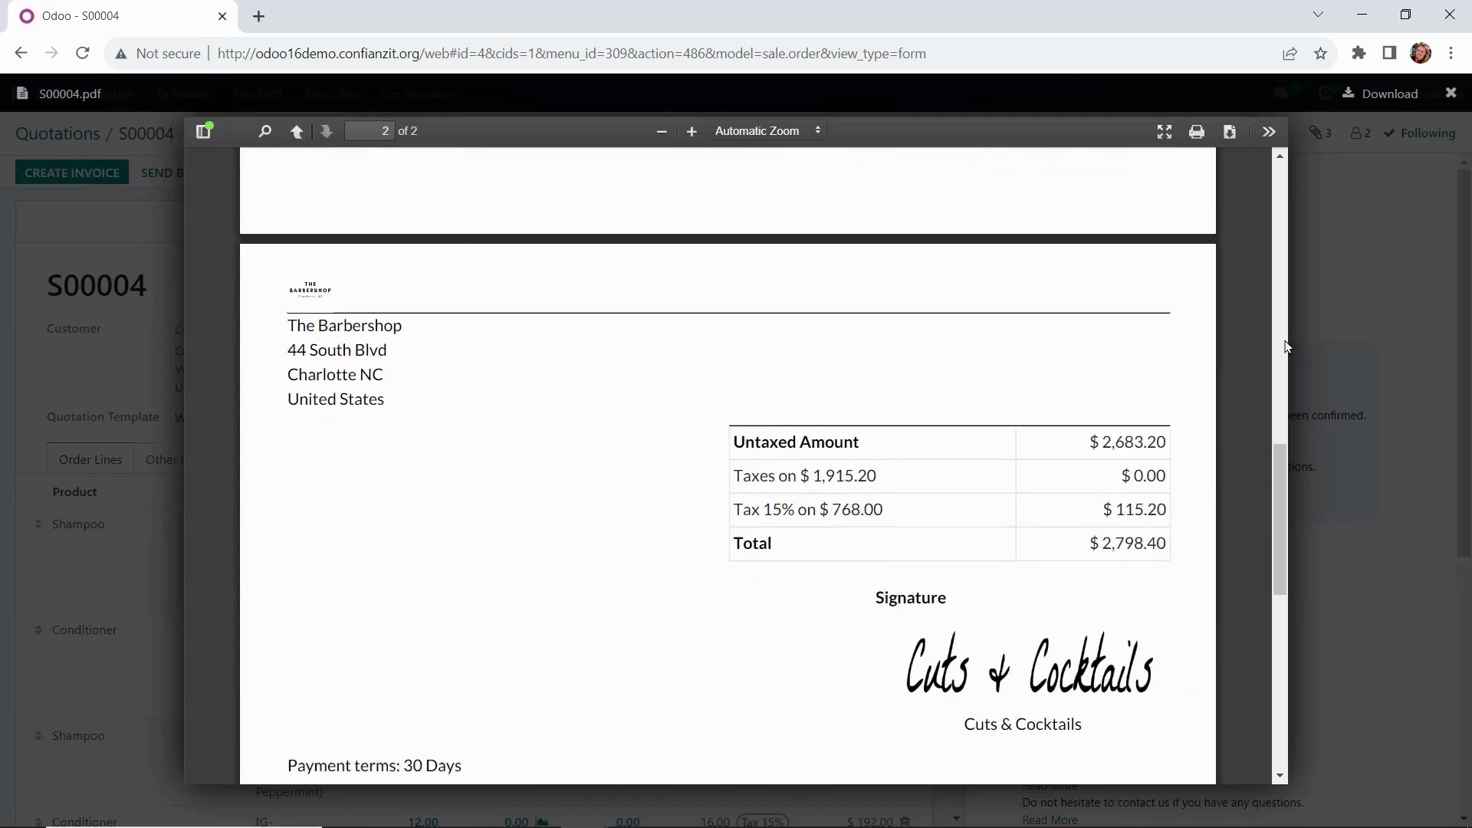
click(1368, 320)
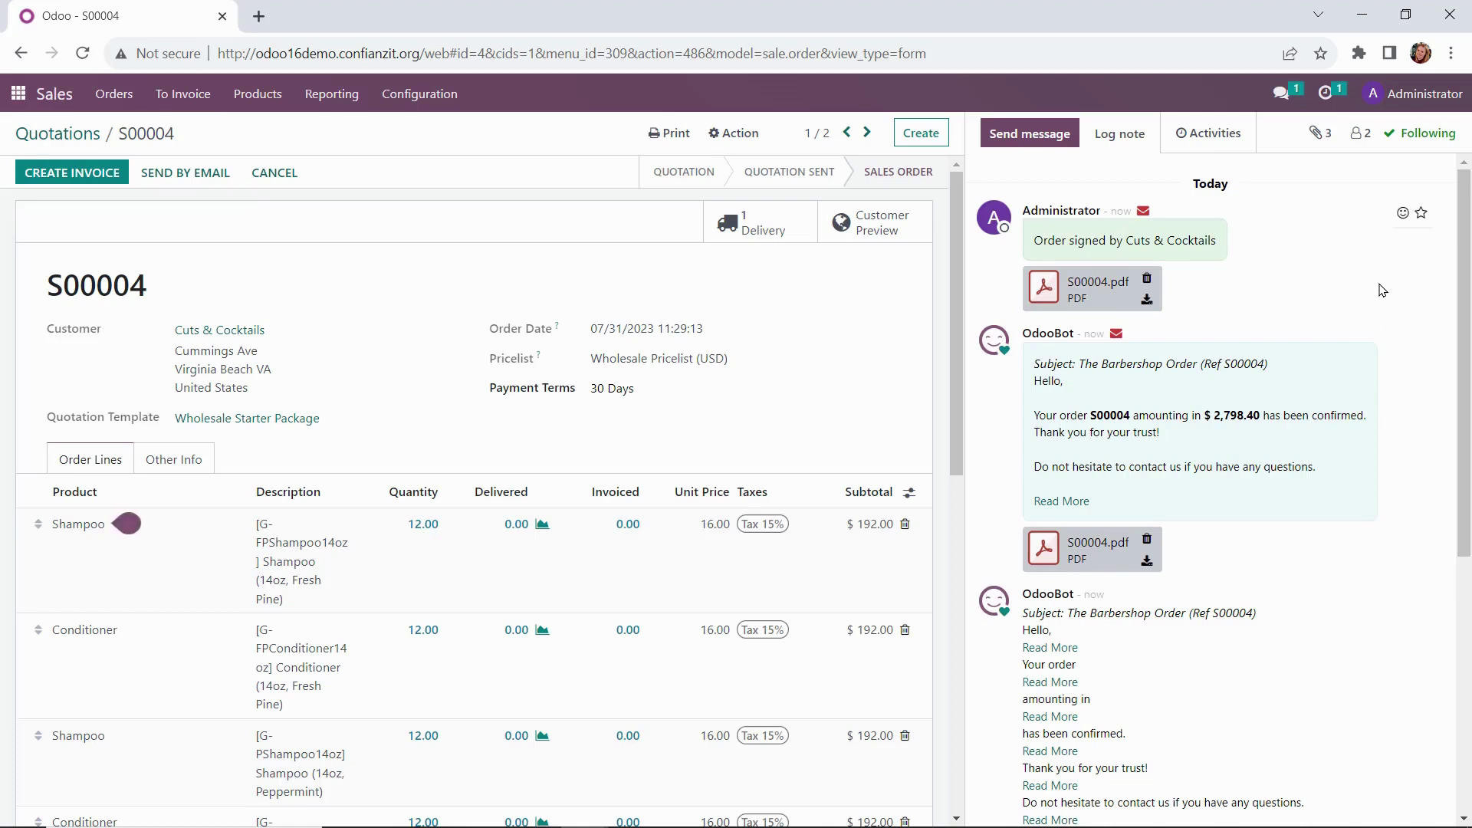